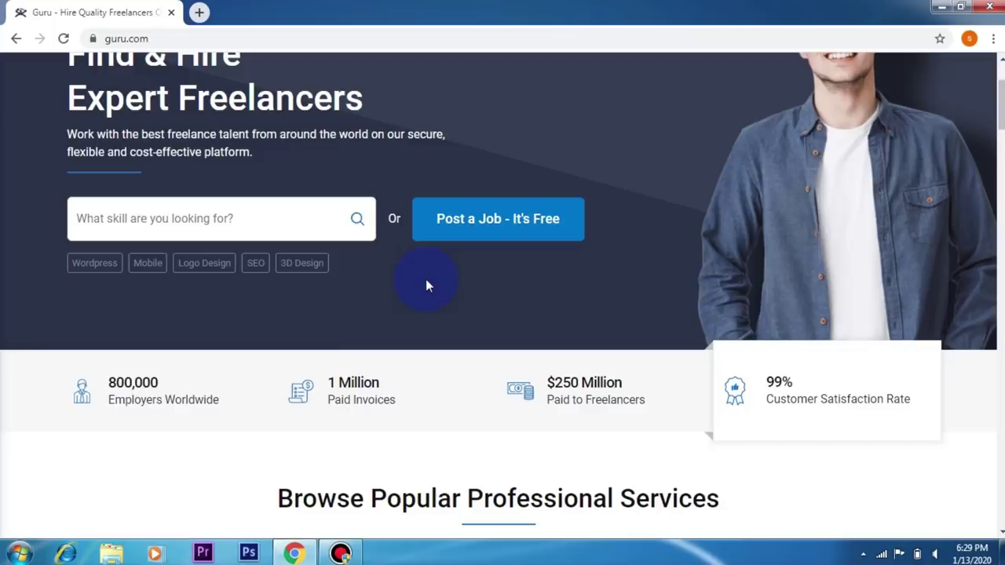
- Open the Guru sign-up form, pass the reCAPTCHA check, and enter your full name
{"action": "scroll", "coordinate": [425, 284], "scroll_direction": "down", "scroll_amount": 1}
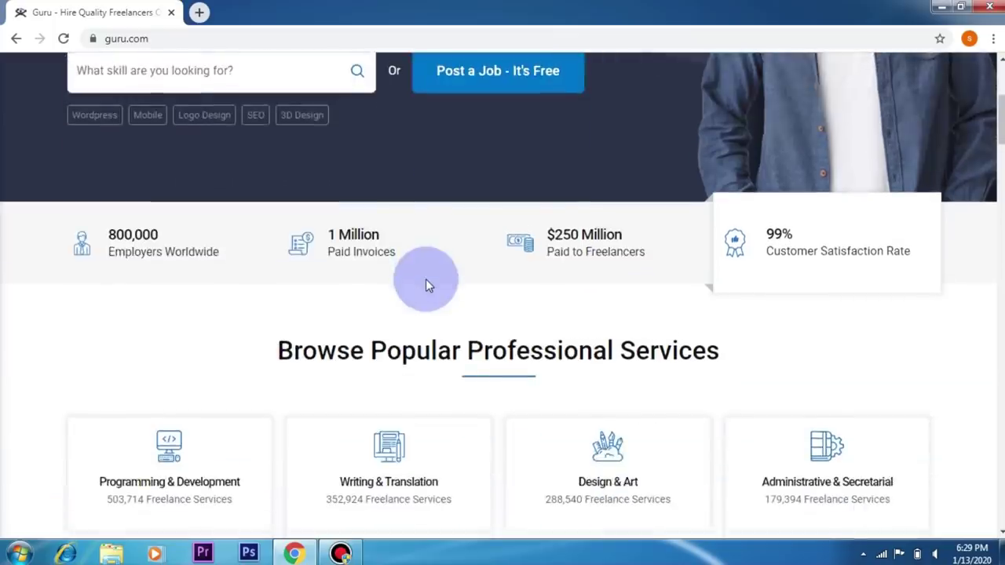
{"action": "scroll", "coordinate": [426, 281], "scroll_direction": "down", "scroll_amount": 4}
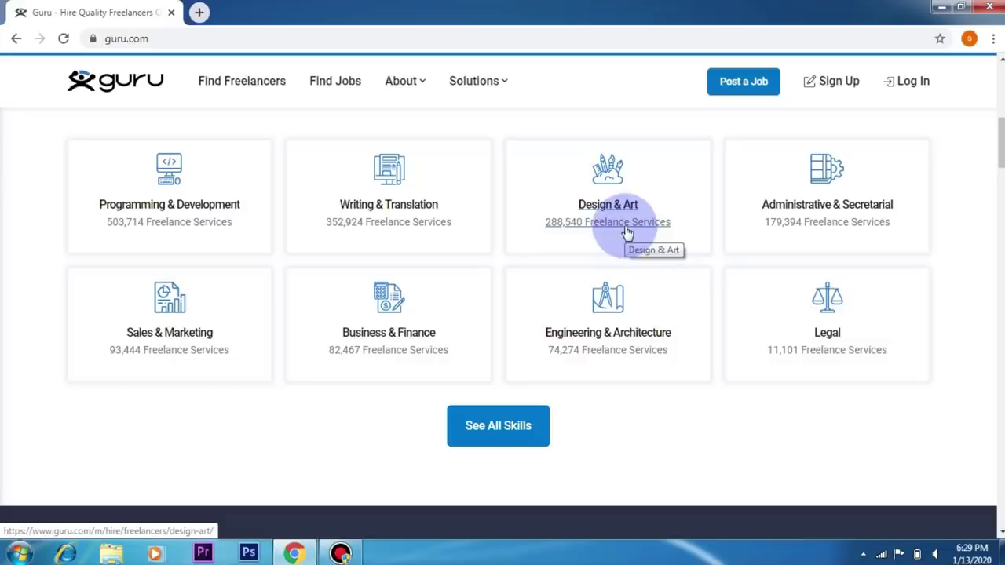
{"action": "scroll", "coordinate": [624, 231], "scroll_direction": "up", "scroll_amount": 8}
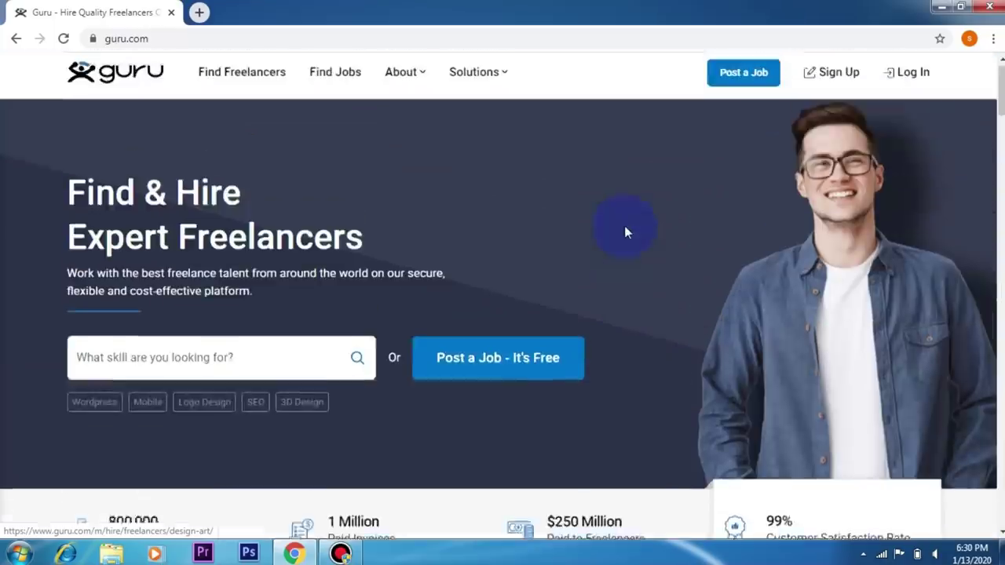
{"action": "left_click", "coordinate": [840, 83]}
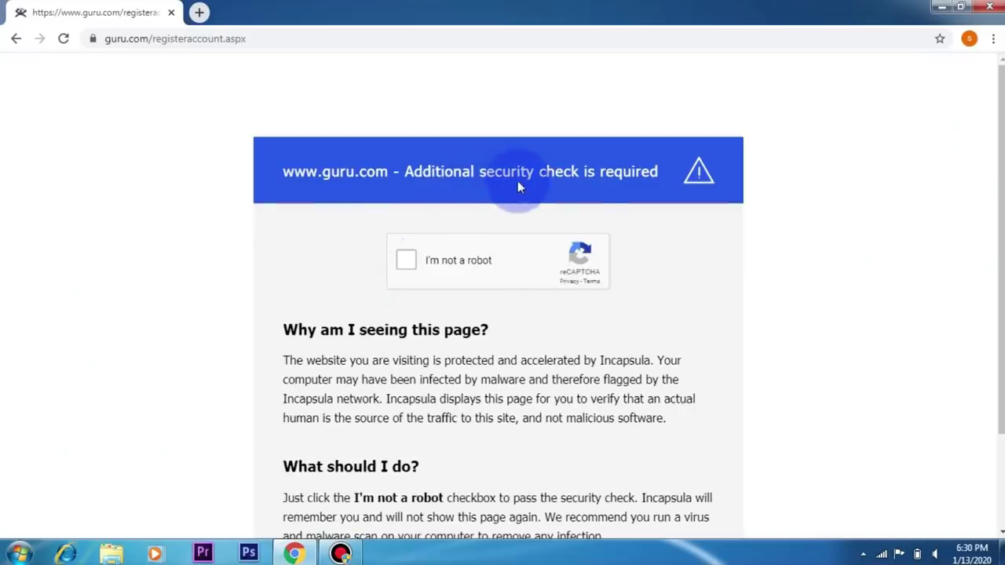
{"action": "left_click", "coordinate": [406, 261]}
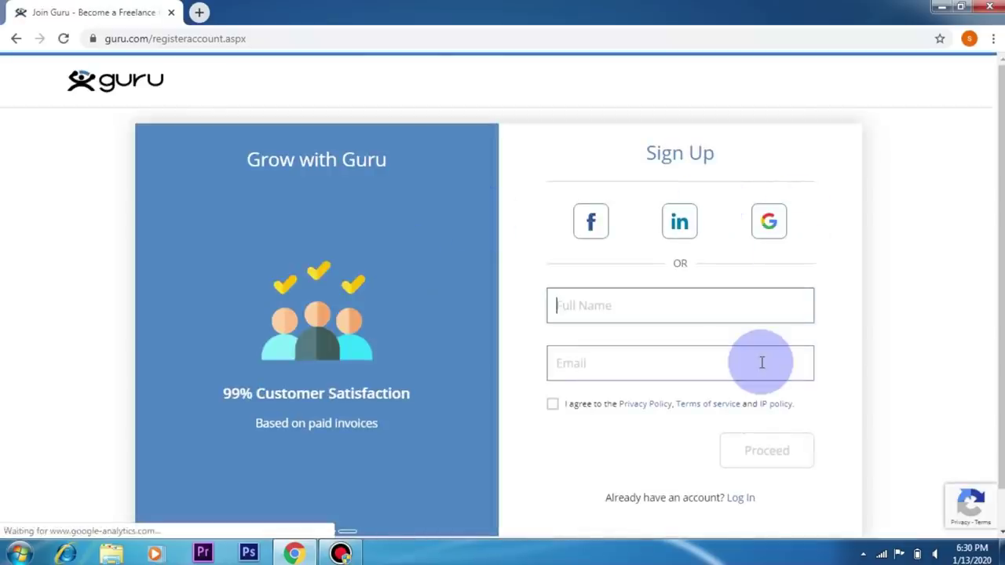
{"action": "left_click", "coordinate": [606, 295]}
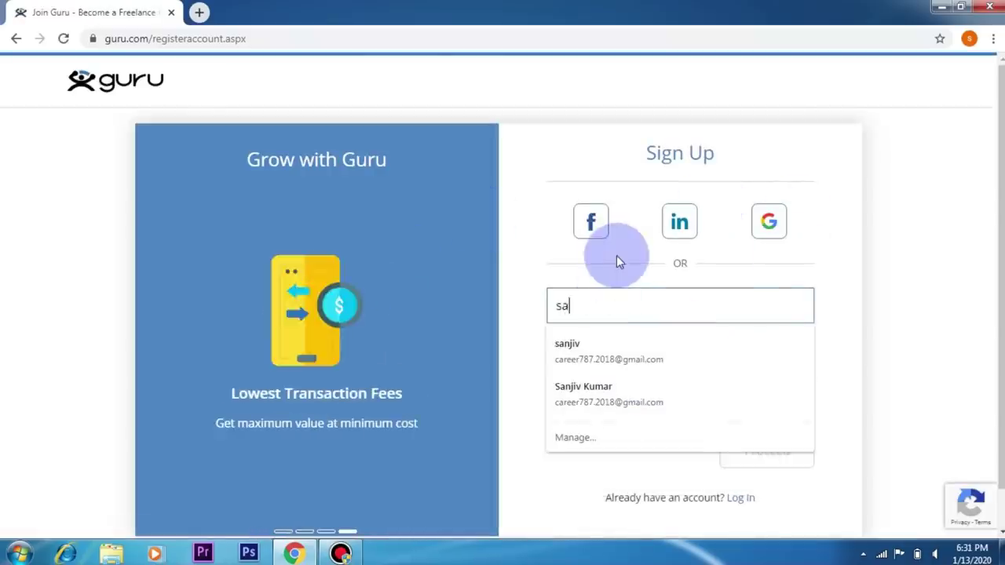
{"action": "left_click", "coordinate": [538, 262]}
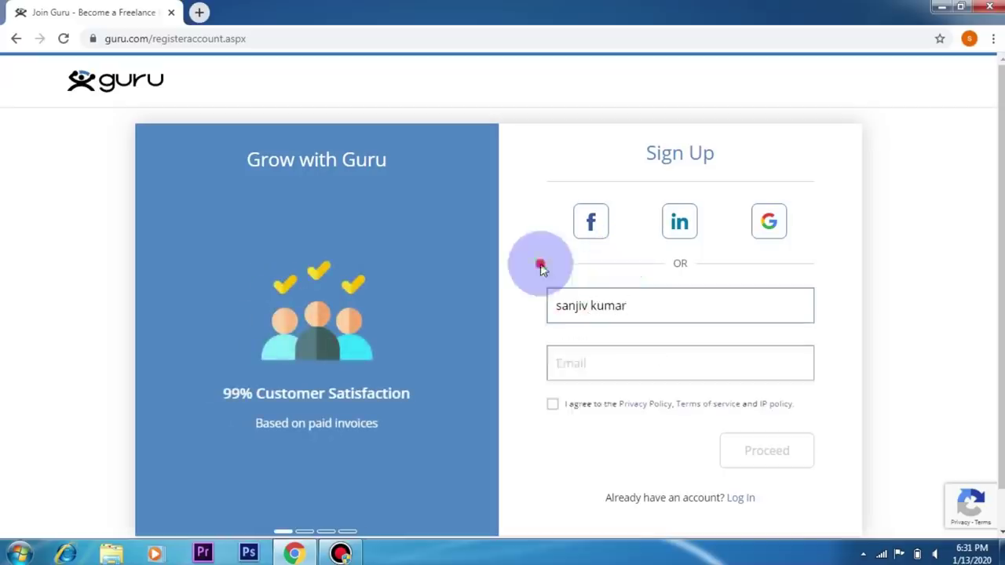
- Fill the e-mail with a saved address, accept the privacy policy and terms, and proceed
{"action": "left_click", "coordinate": [575, 364]}
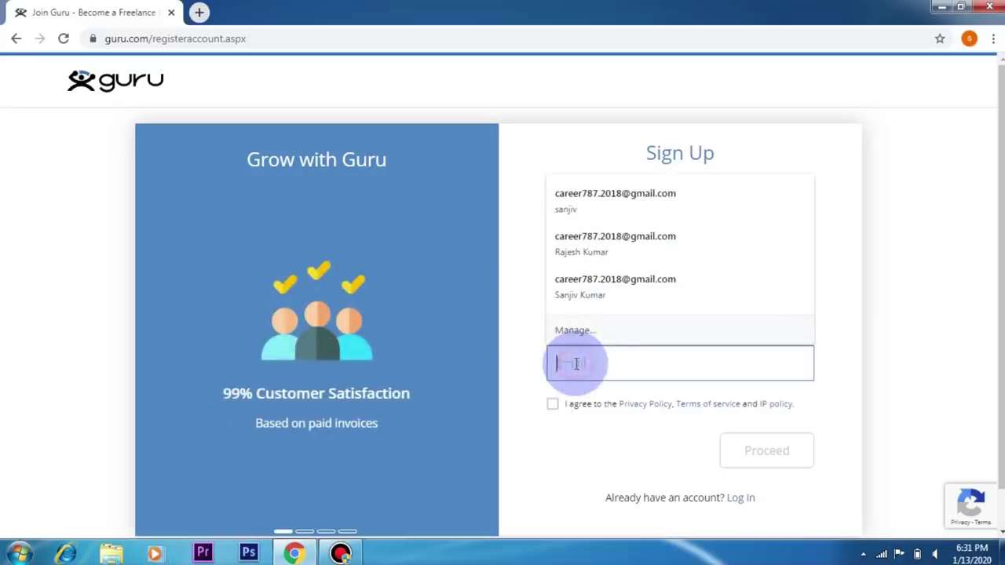
{"action": "left_click", "coordinate": [583, 292]}
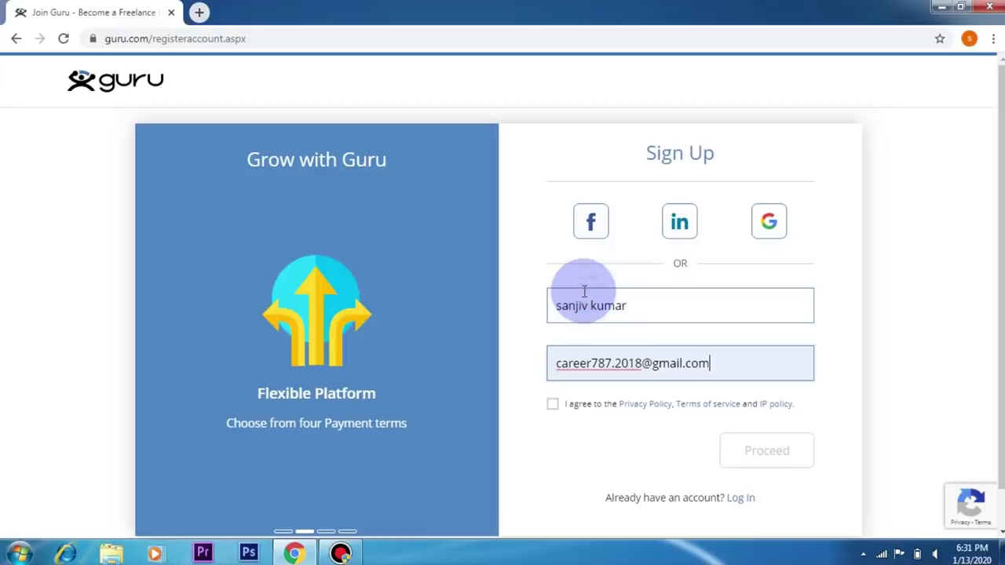
{"action": "left_click", "coordinate": [740, 366]}
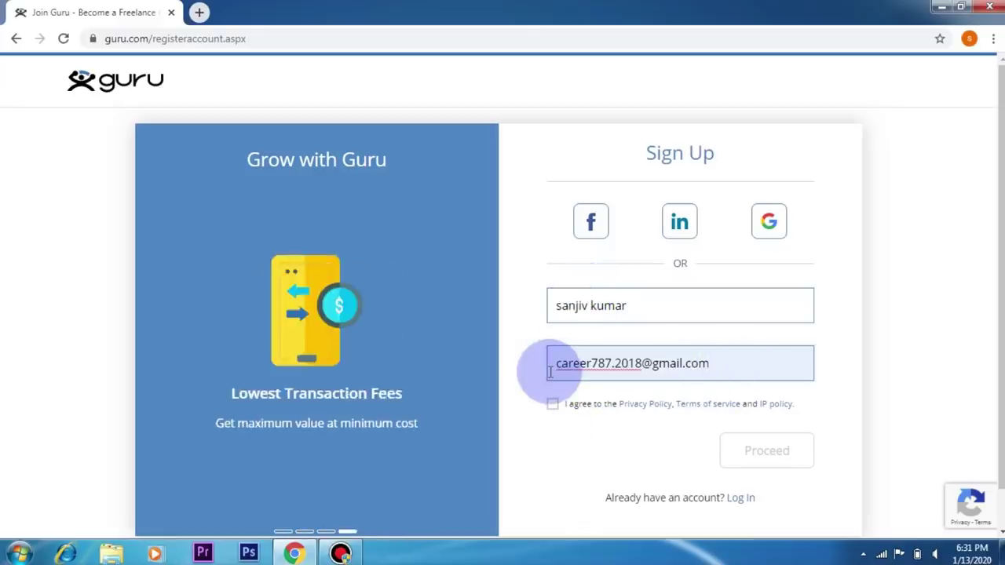
{"action": "scroll", "coordinate": [550, 372], "scroll_direction": "down", "scroll_amount": 1}
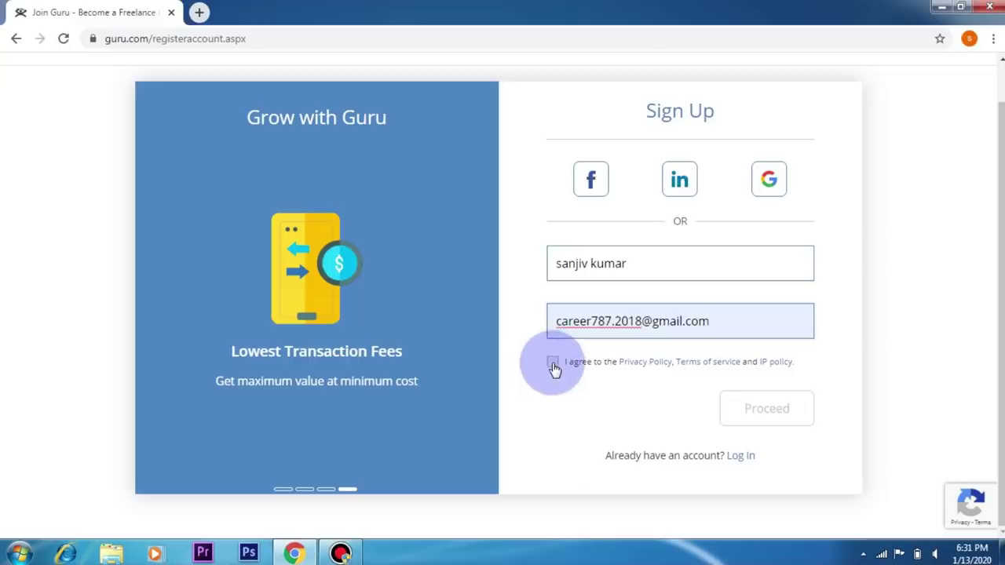
{"action": "left_click", "coordinate": [553, 363]}
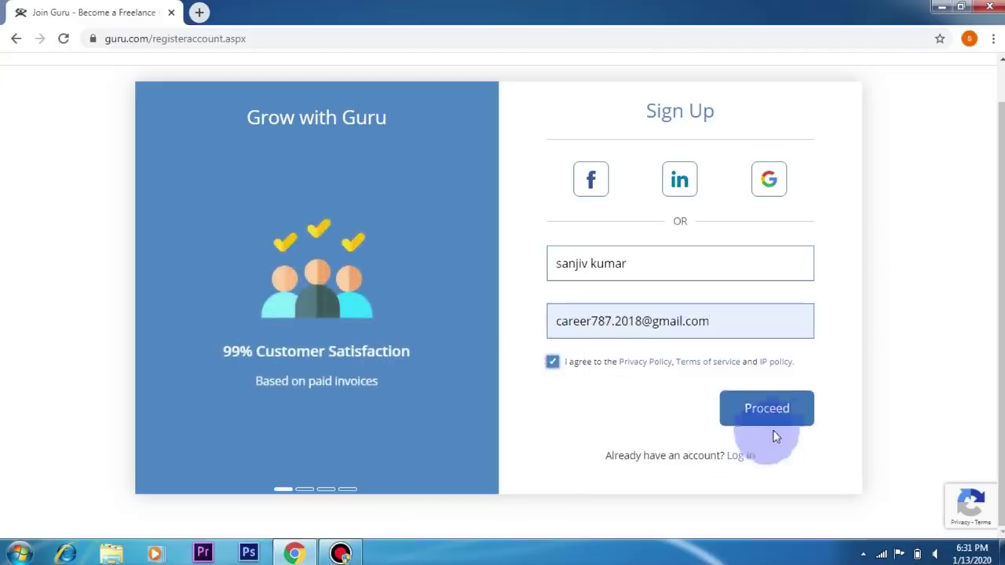
{"action": "left_click", "coordinate": [777, 409]}
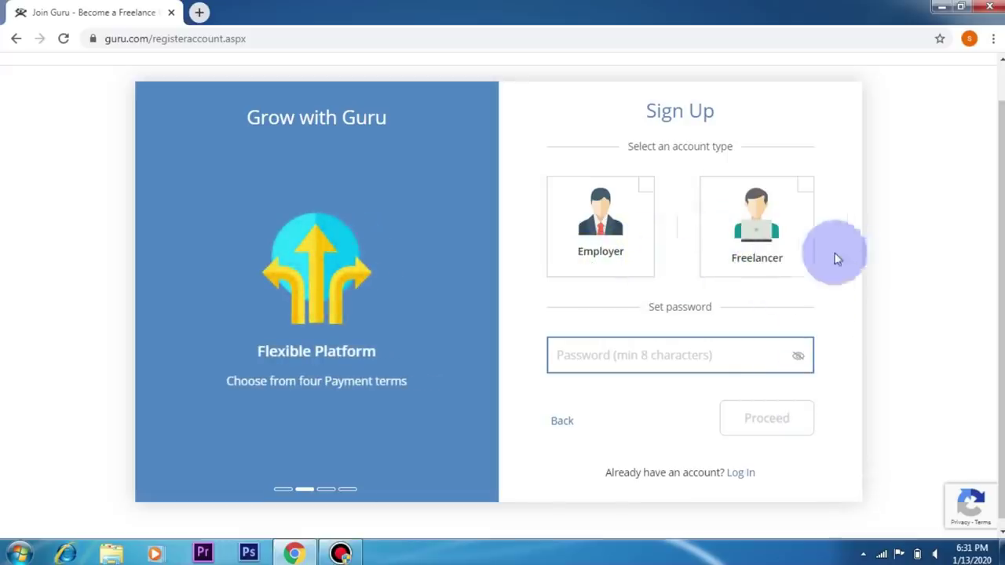
- Choose the Freelancer account type, set an 8-character password, and continue
{"action": "left_click", "coordinate": [806, 185]}
{"action": "left_click", "coordinate": [627, 357]}
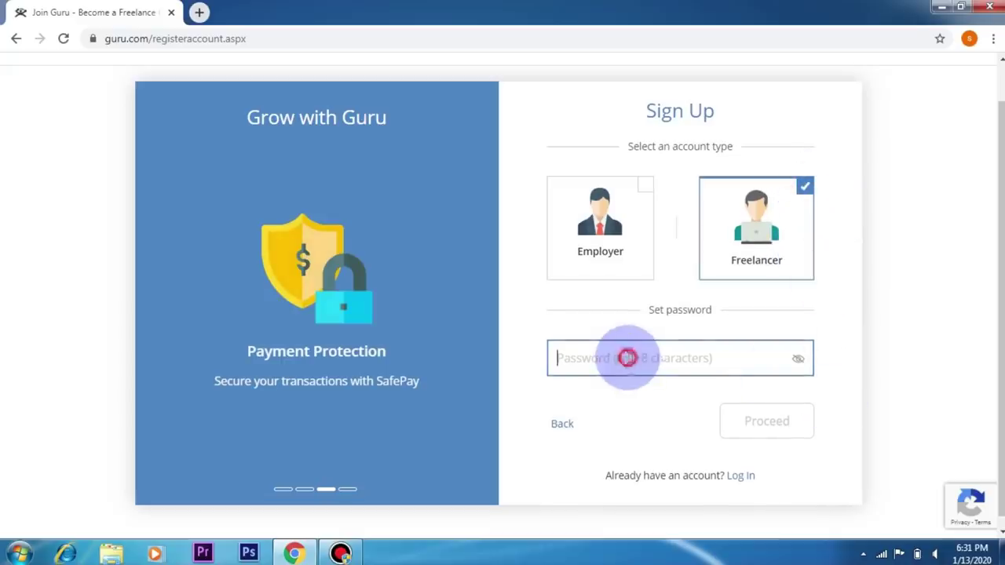
{"action": "type", "text": "••••••••"}
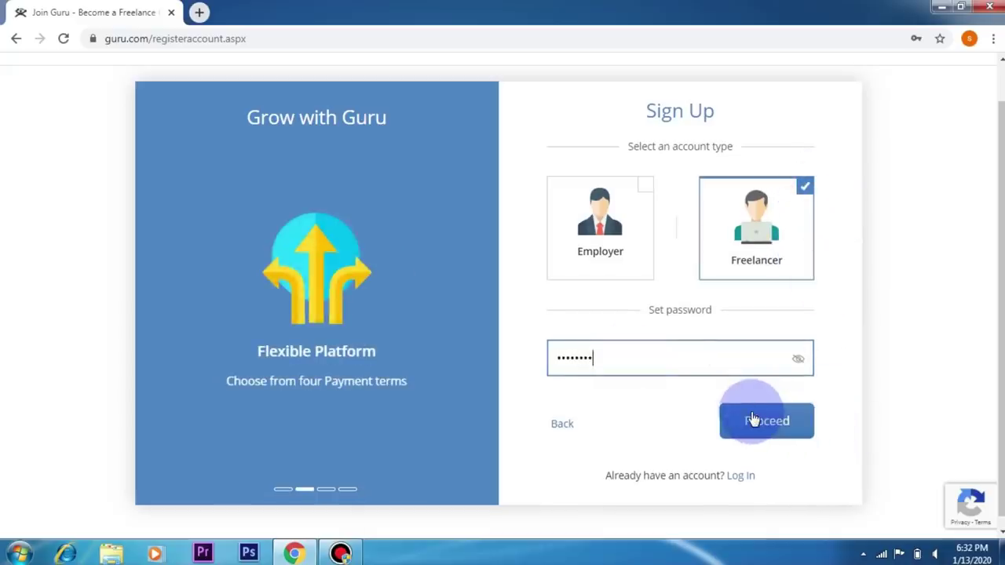
{"action": "left_click", "coordinate": [751, 417]}
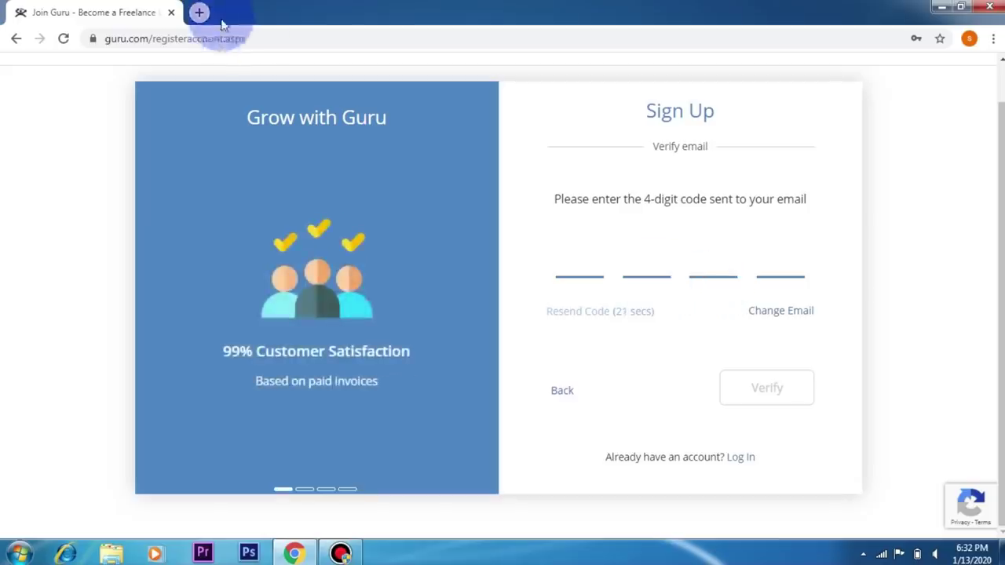
- In a new tab, open Guru's Verify Your Account email in Gmail and select the 4-digit code
{"action": "left_click", "coordinate": [201, 13]}
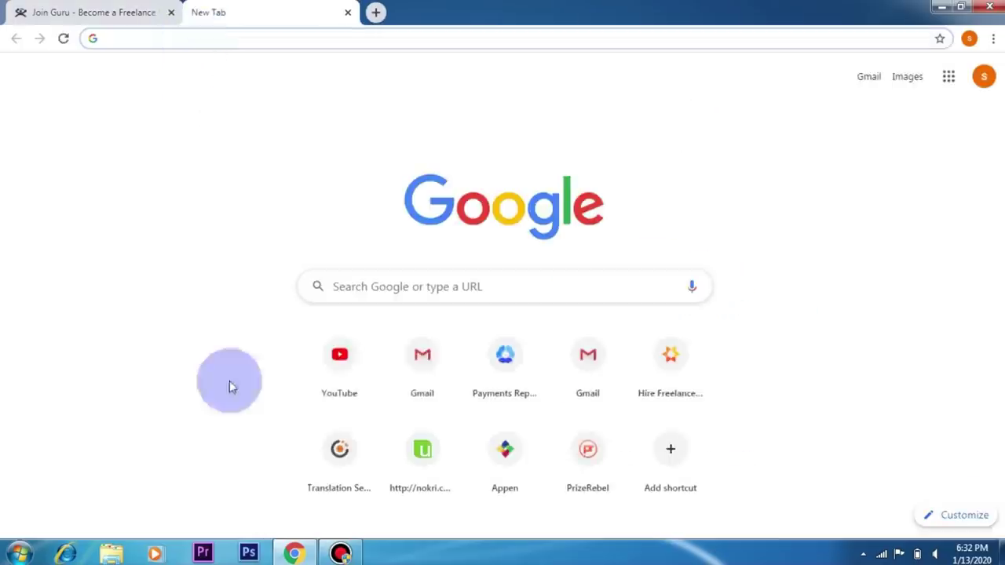
{"action": "left_click", "coordinate": [432, 372]}
{"action": "left_click", "coordinate": [449, 192]}
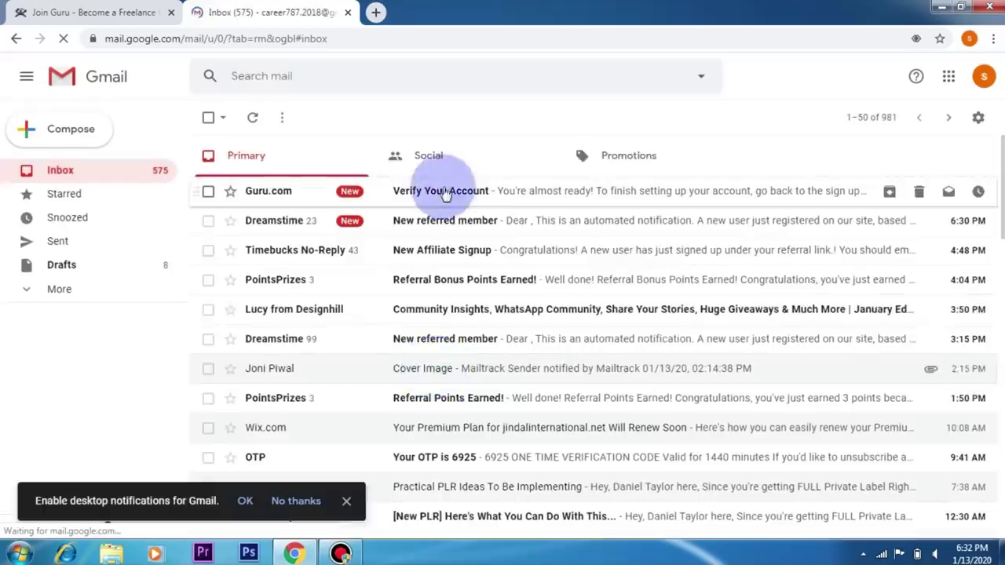
{"action": "left_click", "coordinate": [350, 500]}
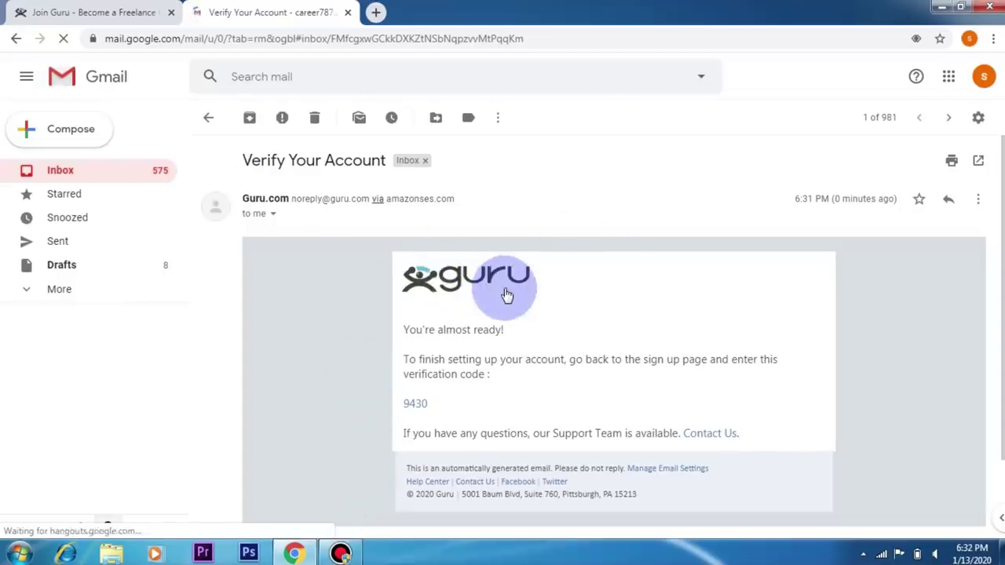
{"action": "scroll", "coordinate": [503, 290], "scroll_direction": "down", "scroll_amount": 1}
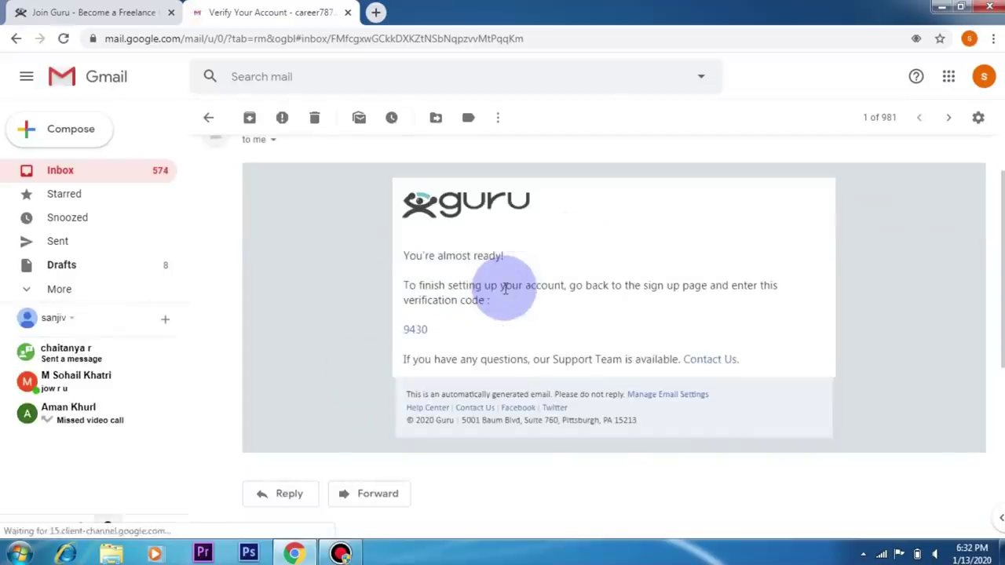
{"action": "double_click", "coordinate": [424, 330]}
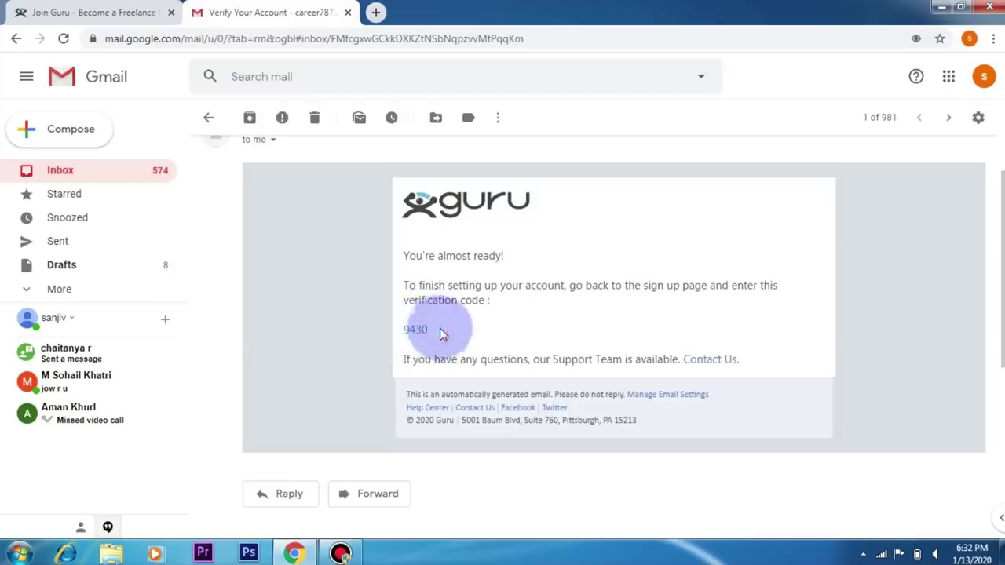
- Enter the 4-digit verification code on the Guru sign-up page
{"action": "left_click", "coordinate": [396, 269]}
{"action": "left_click", "coordinate": [126, 12]}
- Verify the account with the entered code and skip the security questions for now
{"action": "left_click", "coordinate": [771, 386]}
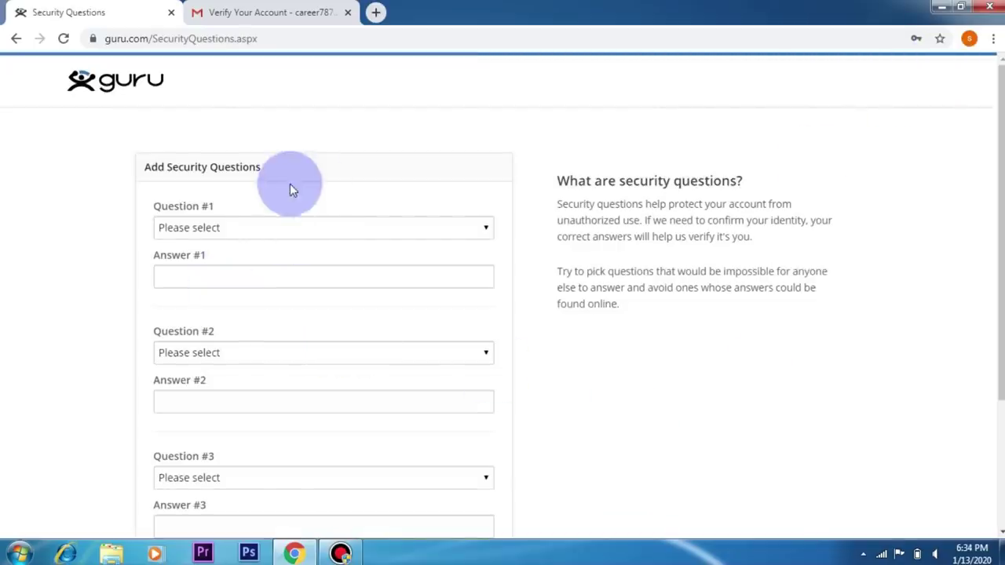
{"action": "scroll", "coordinate": [560, 348], "scroll_direction": "down", "scroll_amount": 2}
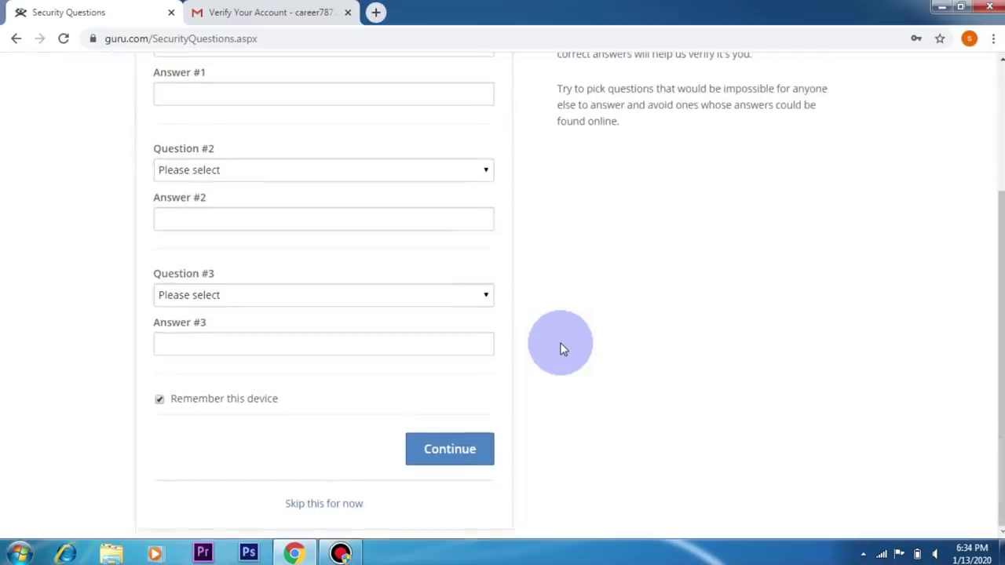
{"action": "left_click", "coordinate": [330, 506]}
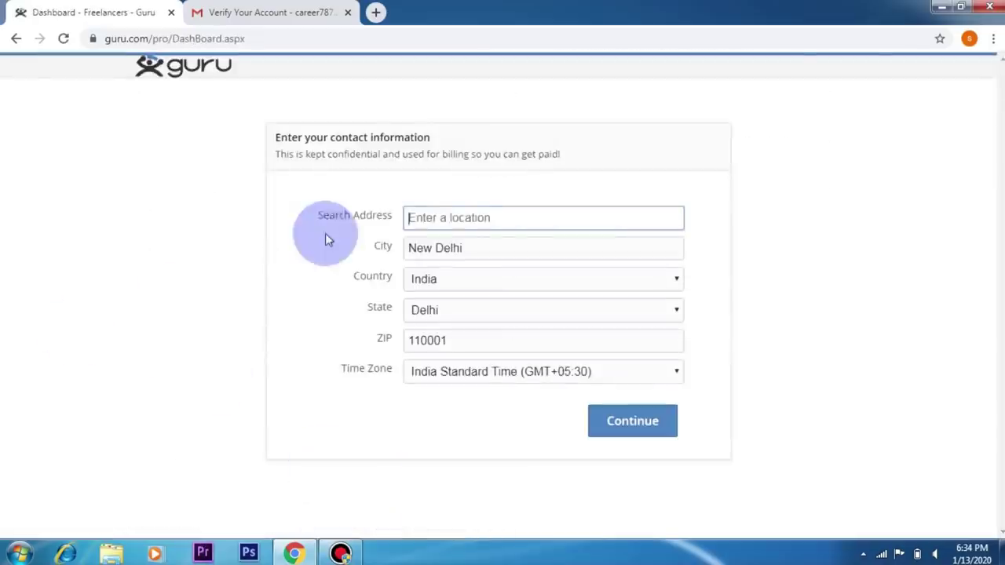
- Fill the billing address from the suggested locality, add the ZIP code, and submit
{"action": "left_click", "coordinate": [448, 214]}
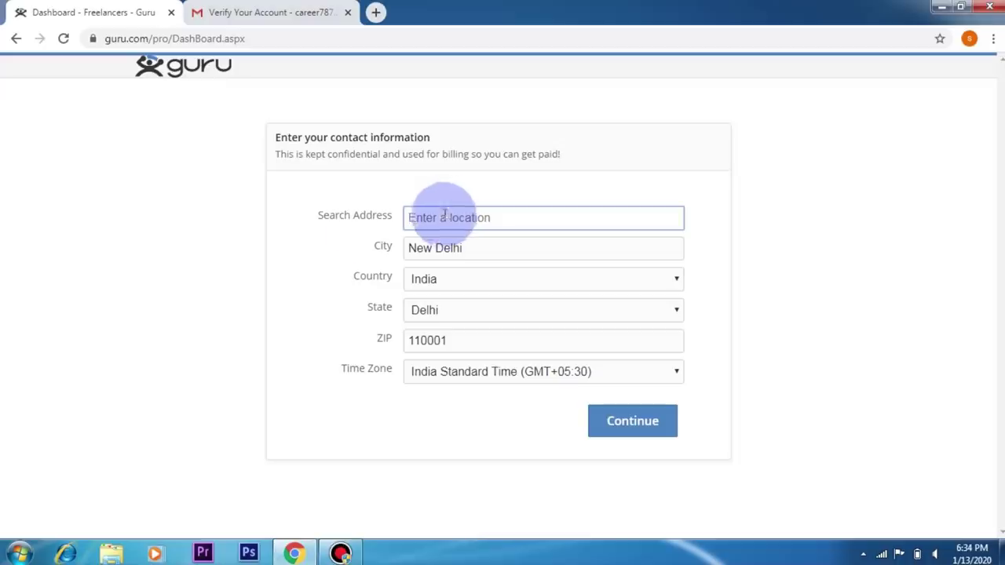
{"action": "left_click", "coordinate": [450, 219]}
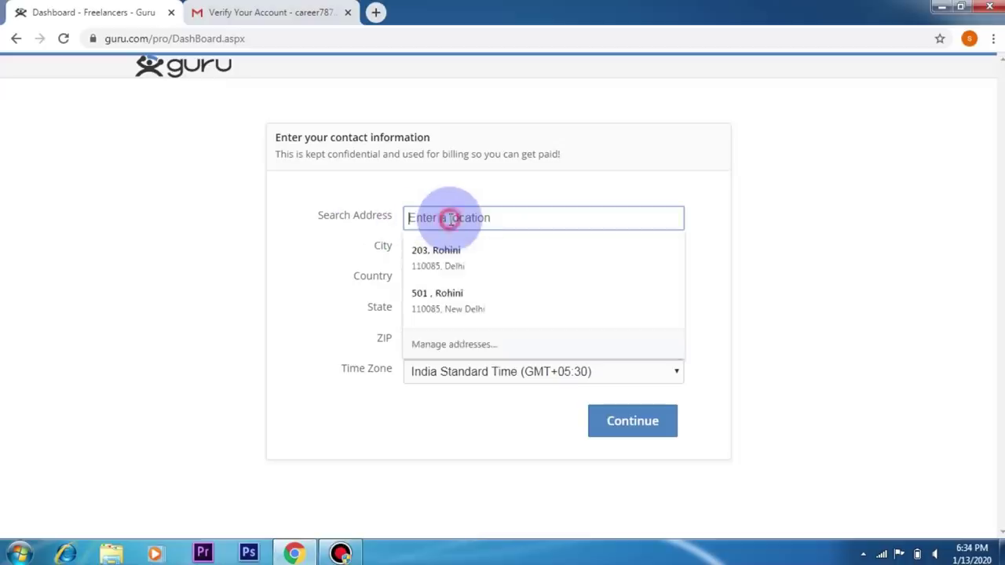
{"action": "type", "text": "pitam"}
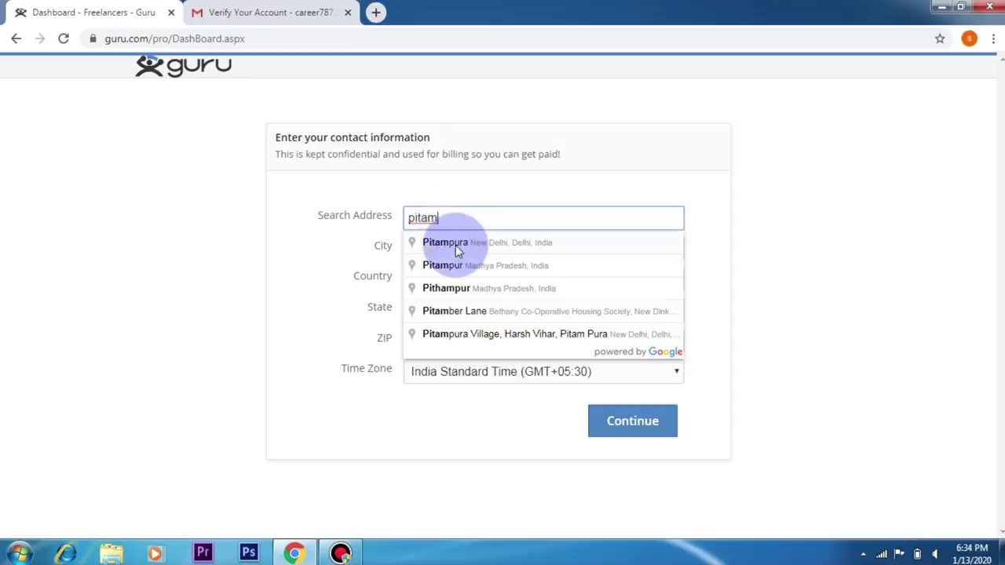
{"action": "left_click", "coordinate": [455, 245]}
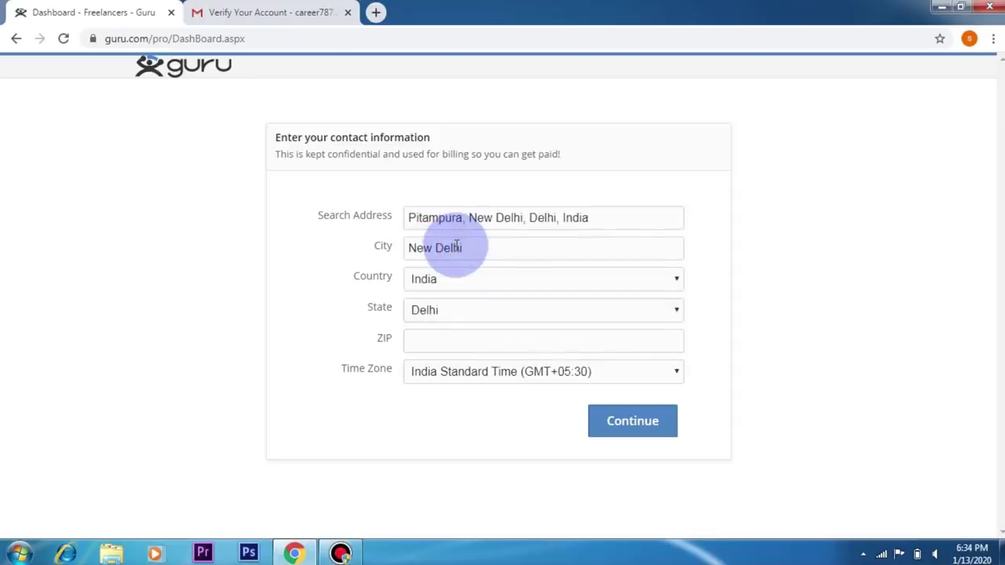
{"action": "left_click", "coordinate": [465, 251]}
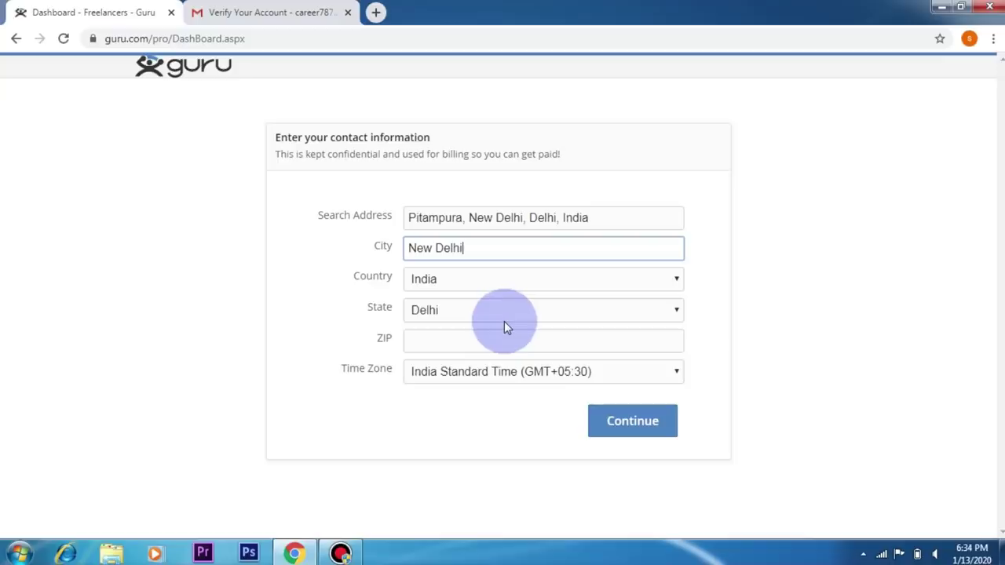
{"action": "left_click", "coordinate": [436, 341]}
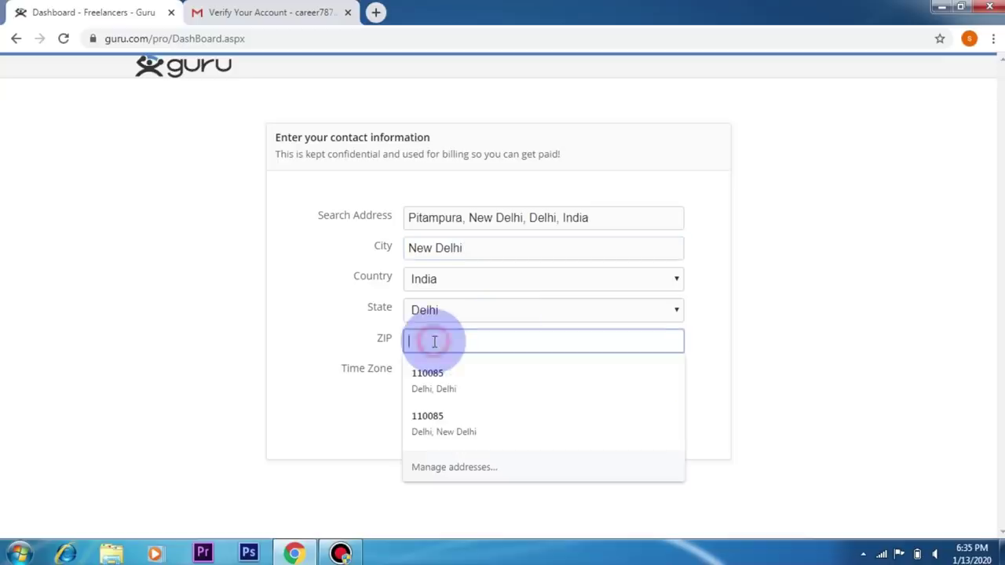
{"action": "type", "text": "110085"}
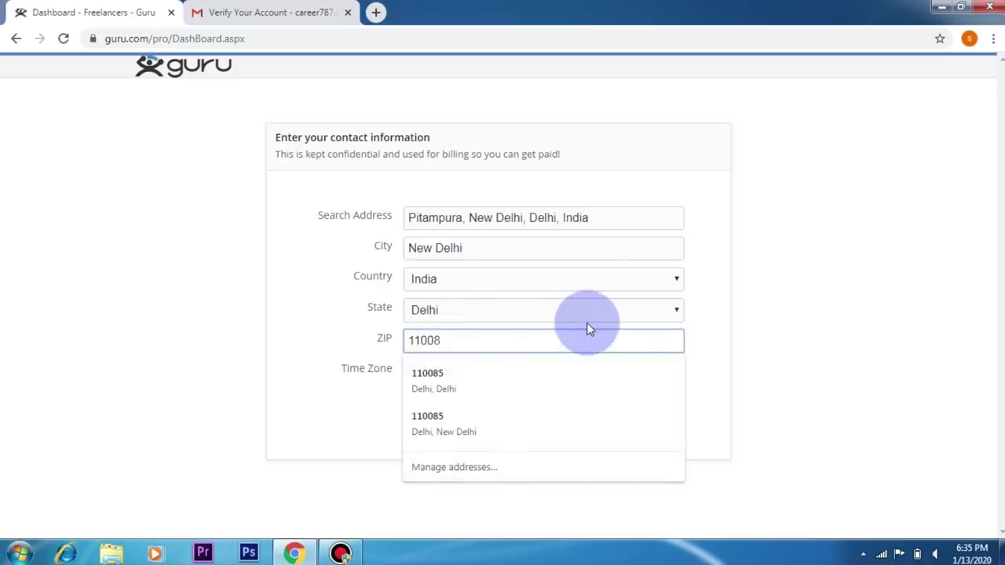
{"action": "left_click", "coordinate": [307, 323]}
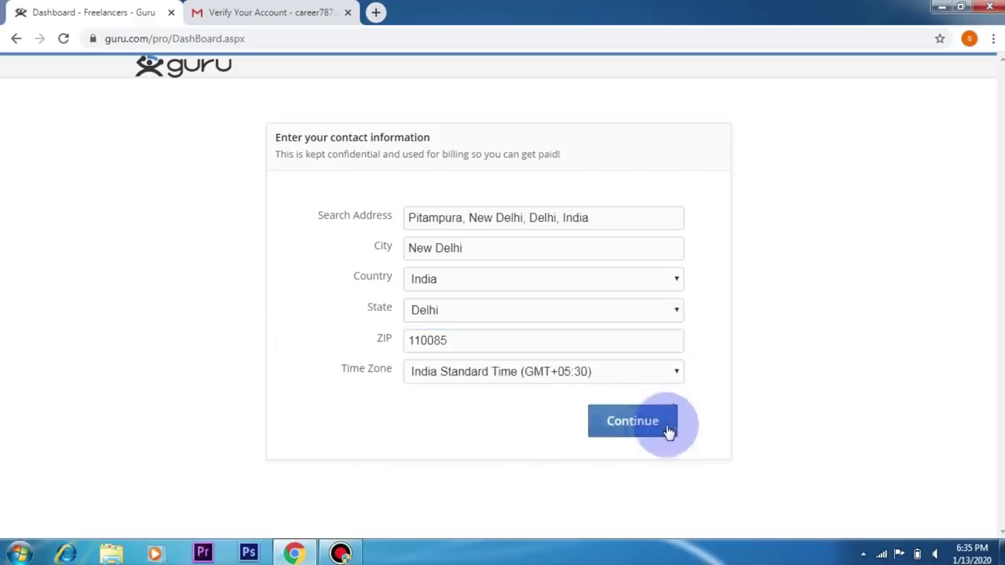
{"action": "left_click", "coordinate": [632, 422]}
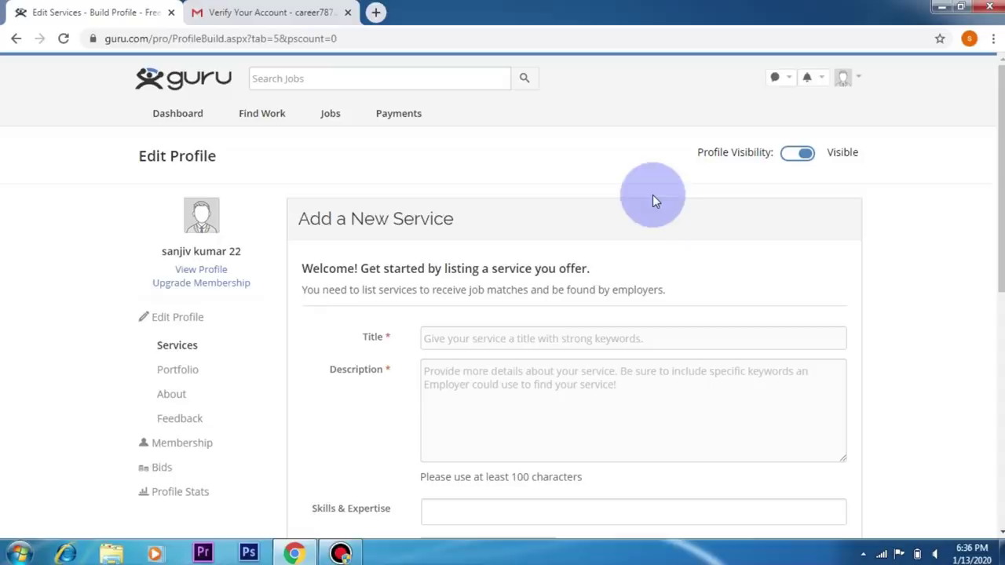
- Choose Edit Profile from the avatar account menu
{"action": "left_click", "coordinate": [842, 81]}
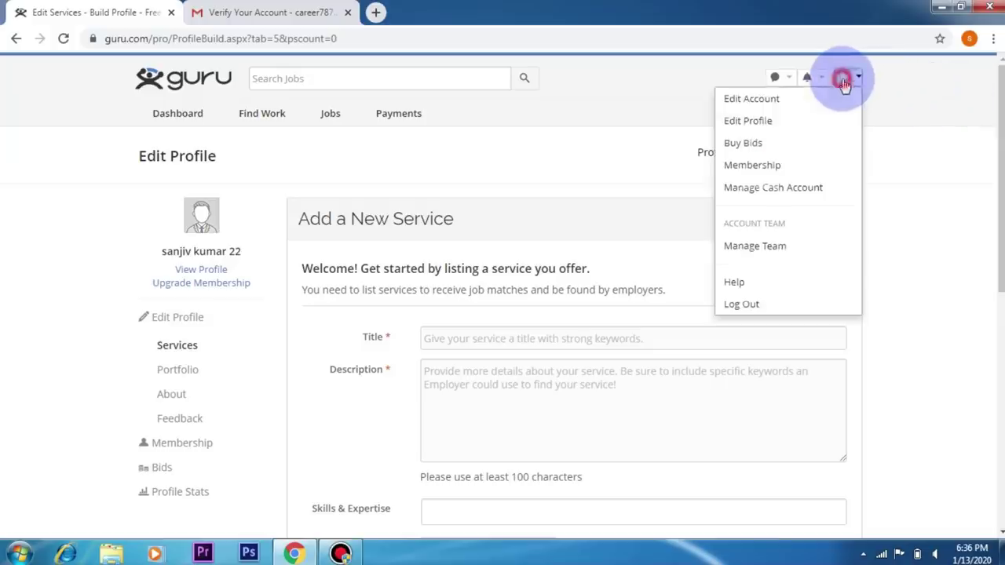
{"action": "left_click", "coordinate": [748, 124]}
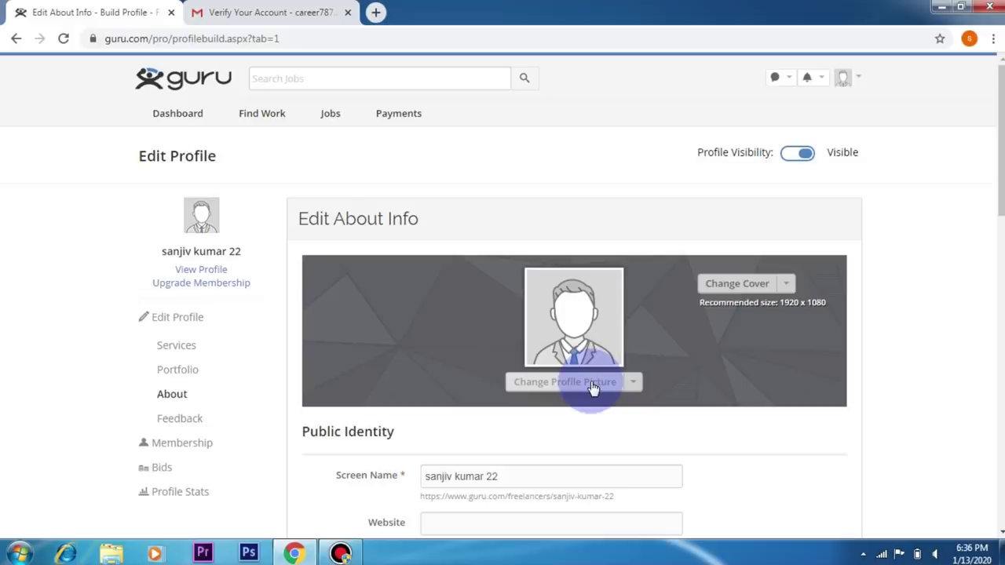
- Choose the p1 photo as the new profile picture
{"action": "left_click", "coordinate": [593, 385]}
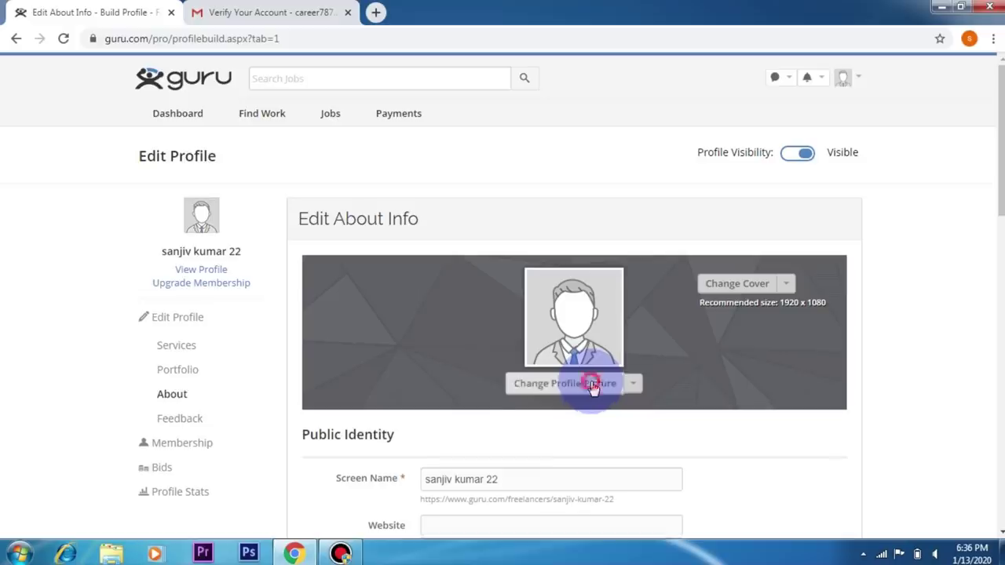
{"action": "left_click_drag", "start_coordinate": [493, 102], "coordinate": [490, 249]}
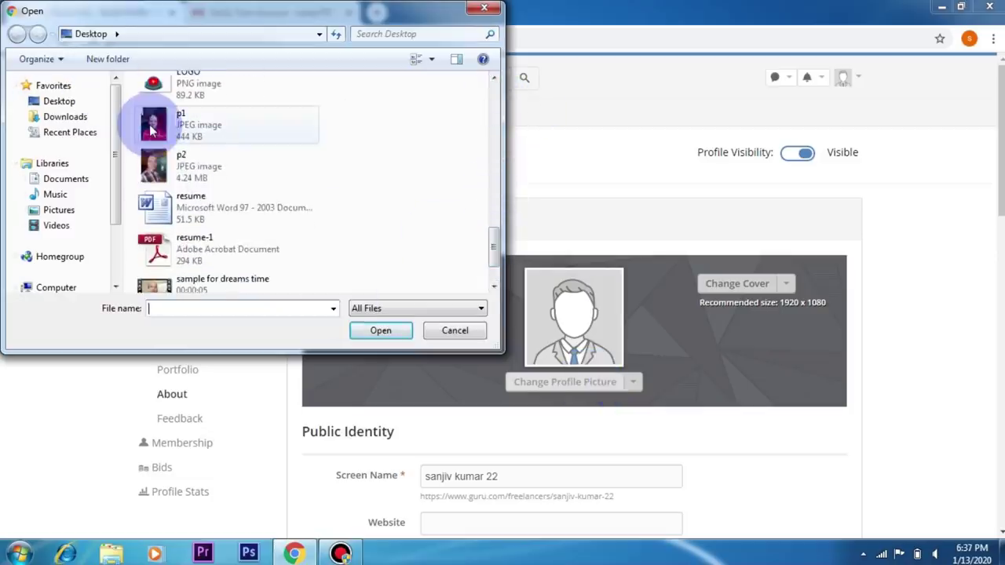
{"action": "left_click", "coordinate": [204, 125]}
{"action": "left_click", "coordinate": [402, 331]}
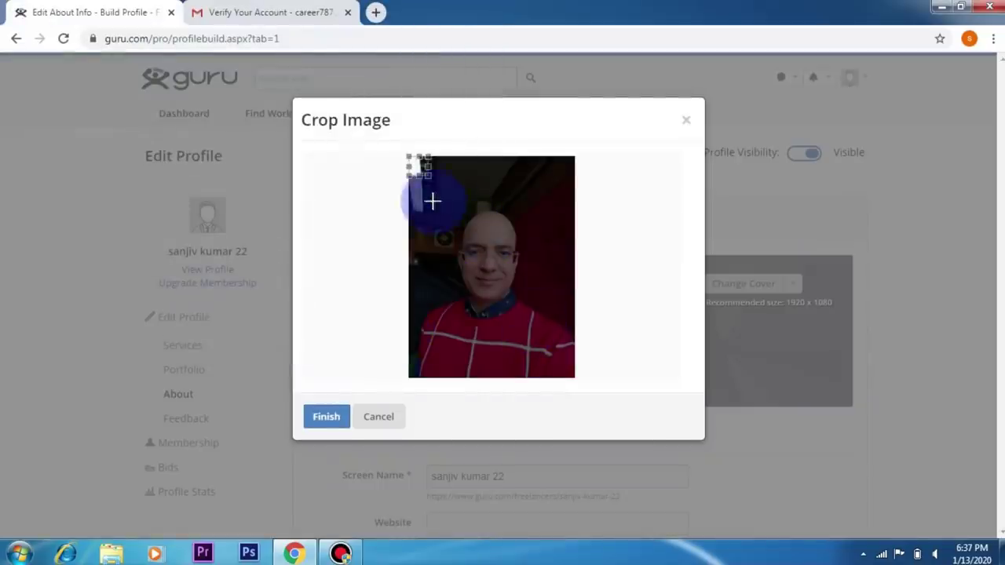
- Crop the p1 profile photo by enlarging and repositioning the crop area, then finish
{"action": "left_click_drag", "start_coordinate": [428, 178], "coordinate": [563, 317]}
{"action": "left_click", "coordinate": [424, 157]}
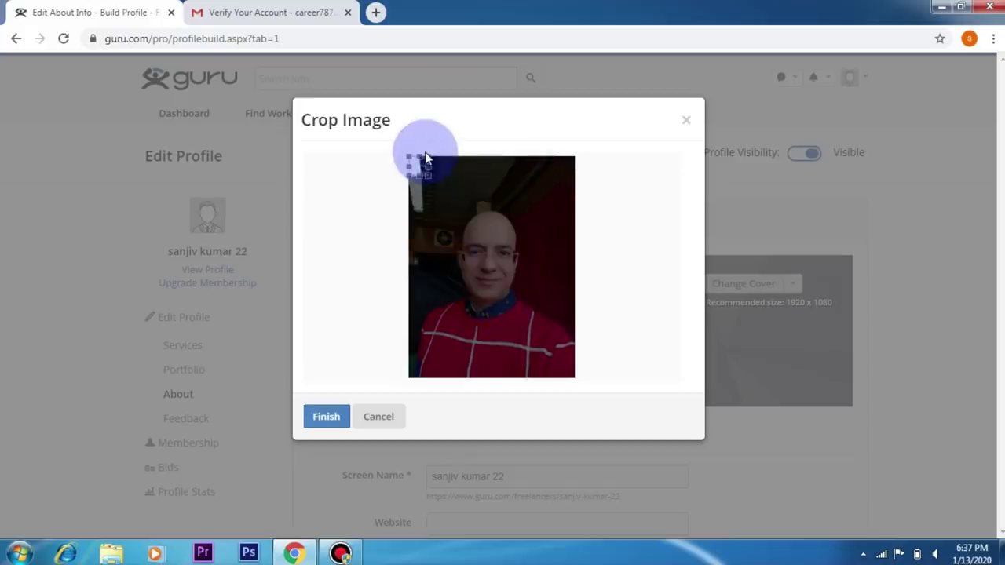
{"action": "left_click", "coordinate": [329, 422]}
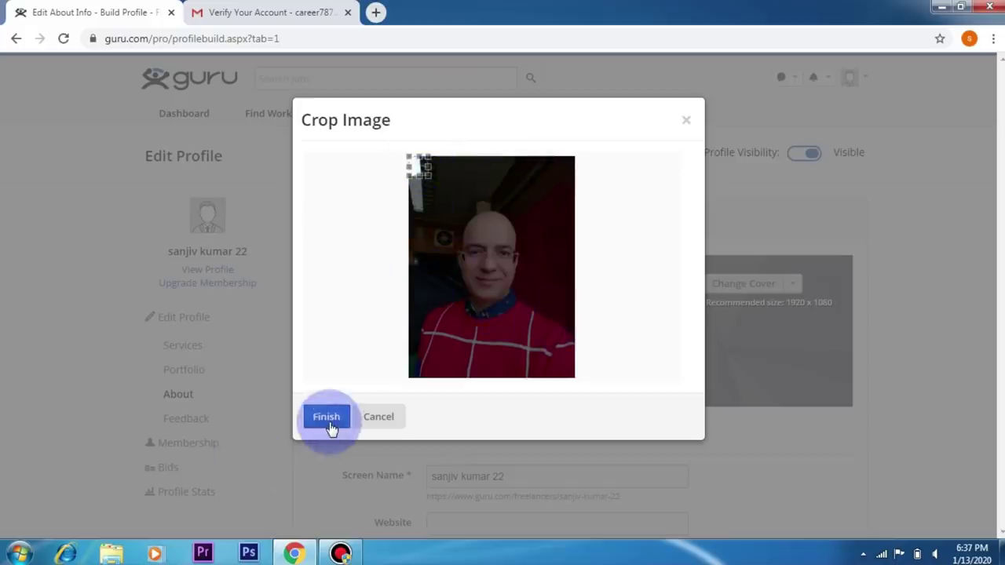
{"action": "left_click_drag", "start_coordinate": [428, 174], "coordinate": [575, 321]}
{"action": "left_click_drag", "start_coordinate": [519, 204], "coordinate": [517, 237]}
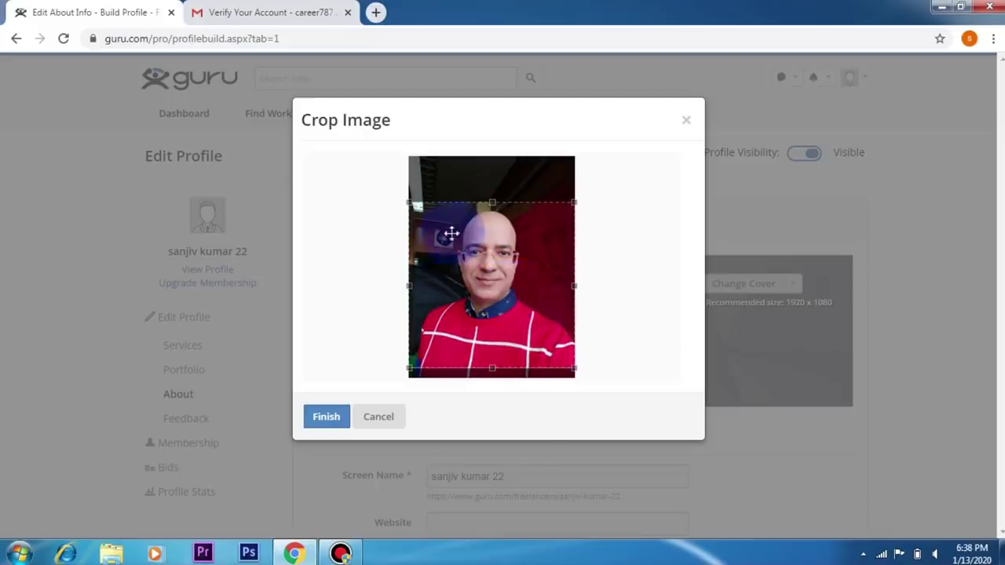
{"action": "left_click", "coordinate": [326, 419]}
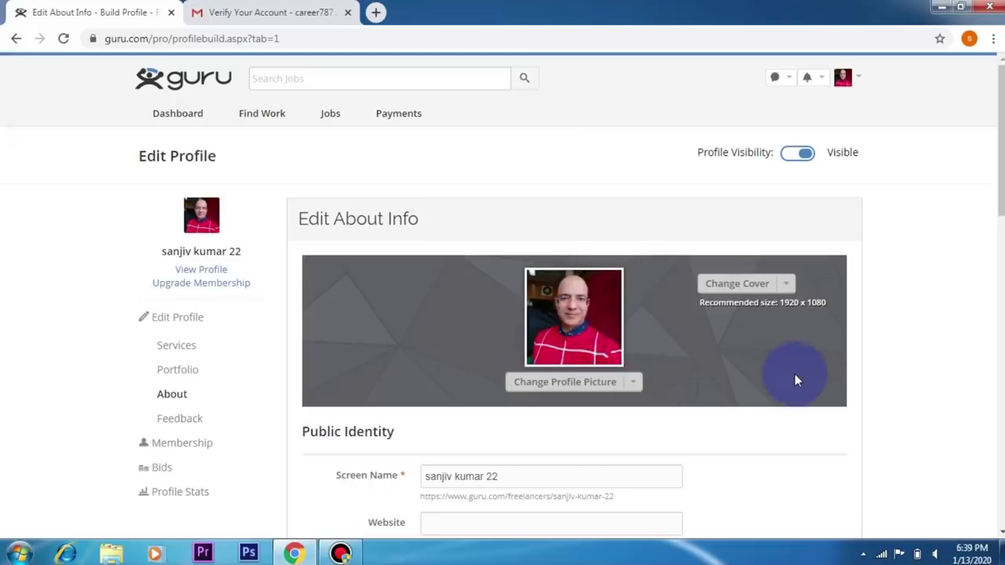
- Upload the Cover autumn landscape as the banner, with the crop widened and shifted right
{"action": "left_click", "coordinate": [750, 285]}
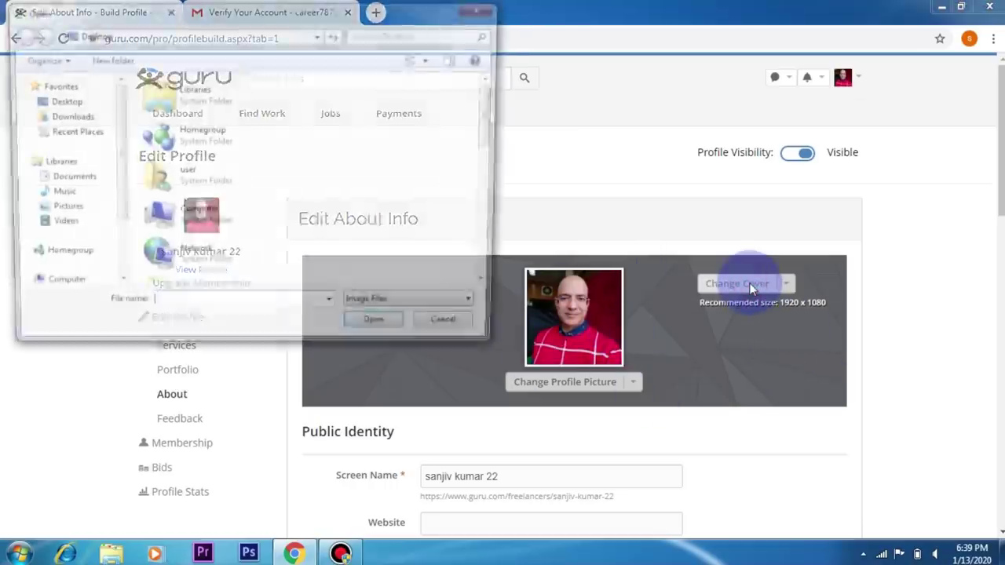
{"action": "scroll", "coordinate": [231, 213], "scroll_direction": "down", "scroll_amount": 2}
{"action": "left_click", "coordinate": [231, 213]}
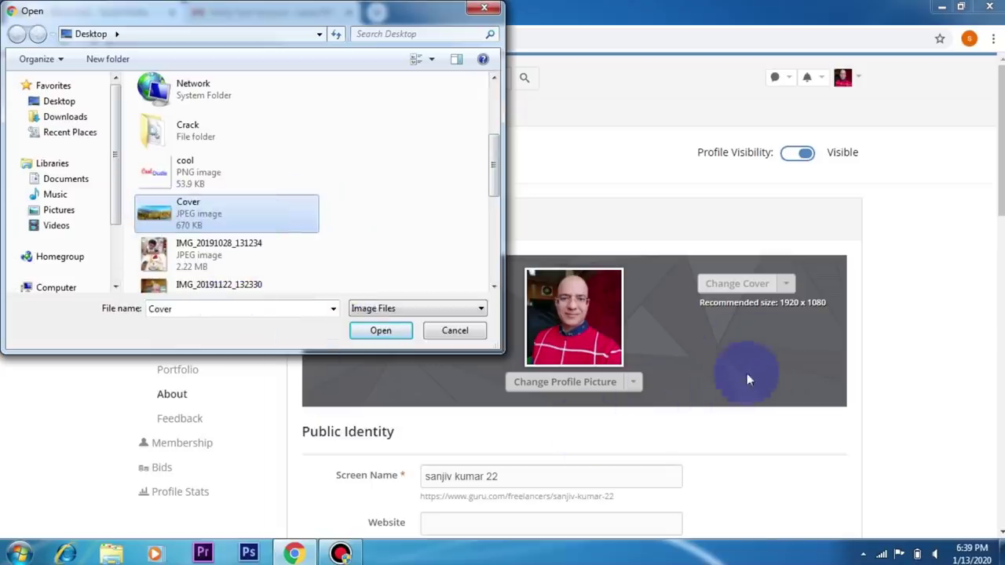
{"action": "left_click", "coordinate": [381, 331]}
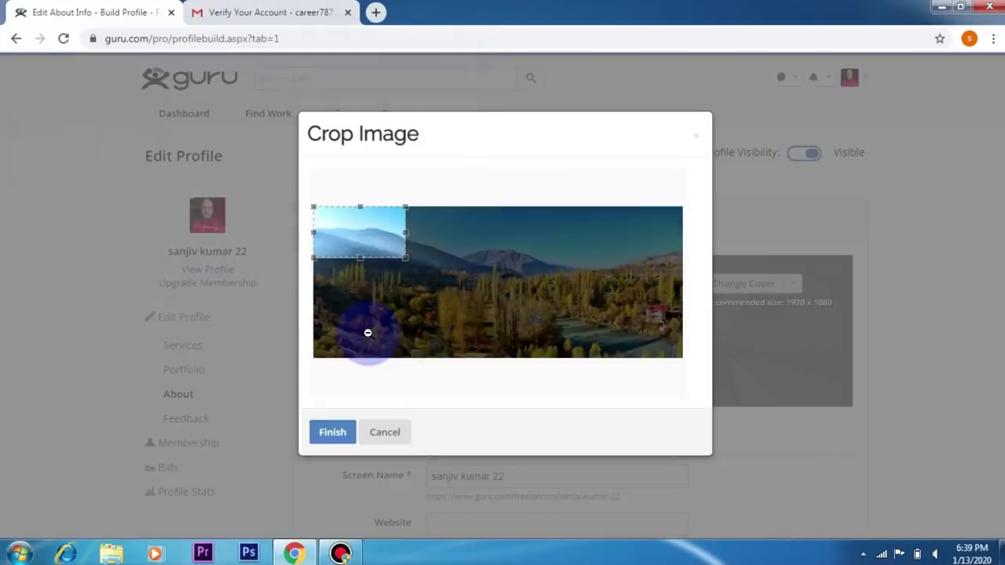
{"action": "left_click_drag", "start_coordinate": [405, 257], "coordinate": [599, 348]}
{"action": "mouse_move", "coordinate": [516, 300]}
{"action": "left_mouse_down"}
{"action": "mouse_move", "coordinate": [602, 307]}
{"action": "mouse_move", "coordinate": [510, 308]}
{"action": "left_mouse_up"}
{"action": "left_click", "coordinate": [336, 432]}
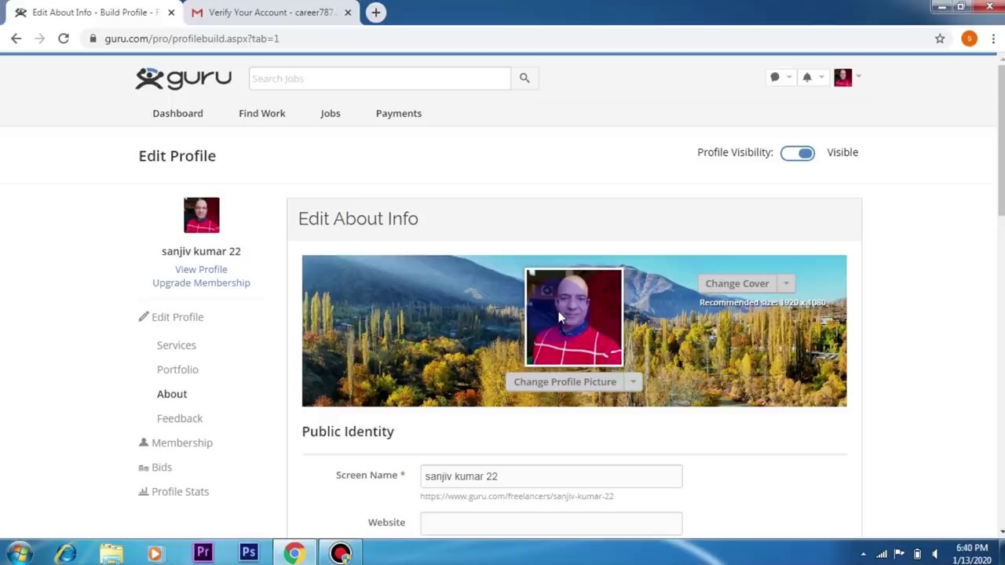
- Save Public Identity with the existing screen name and an empty Website field
{"action": "scroll", "coordinate": [681, 401], "scroll_direction": "down", "scroll_amount": 2}
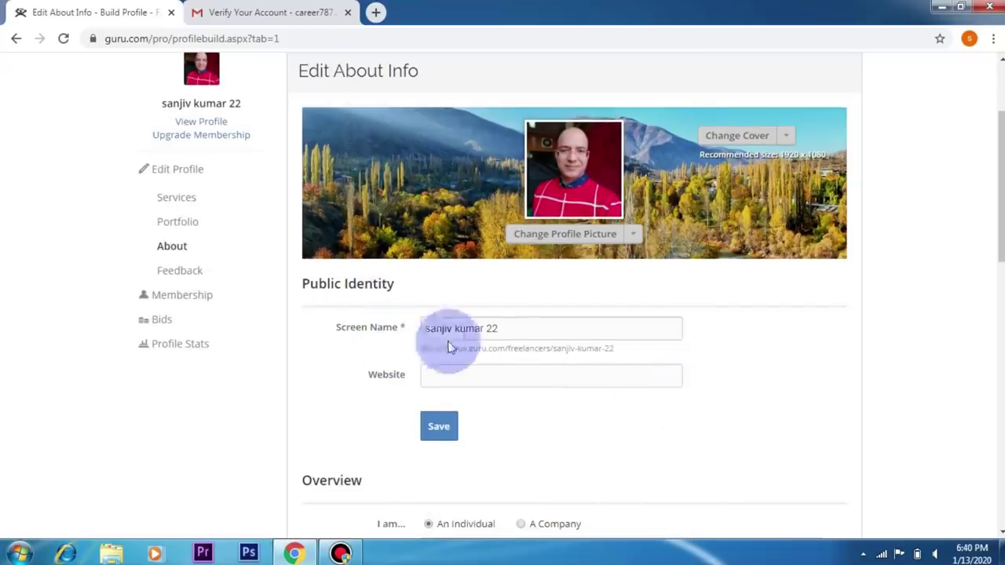
{"action": "left_click", "coordinate": [496, 330]}
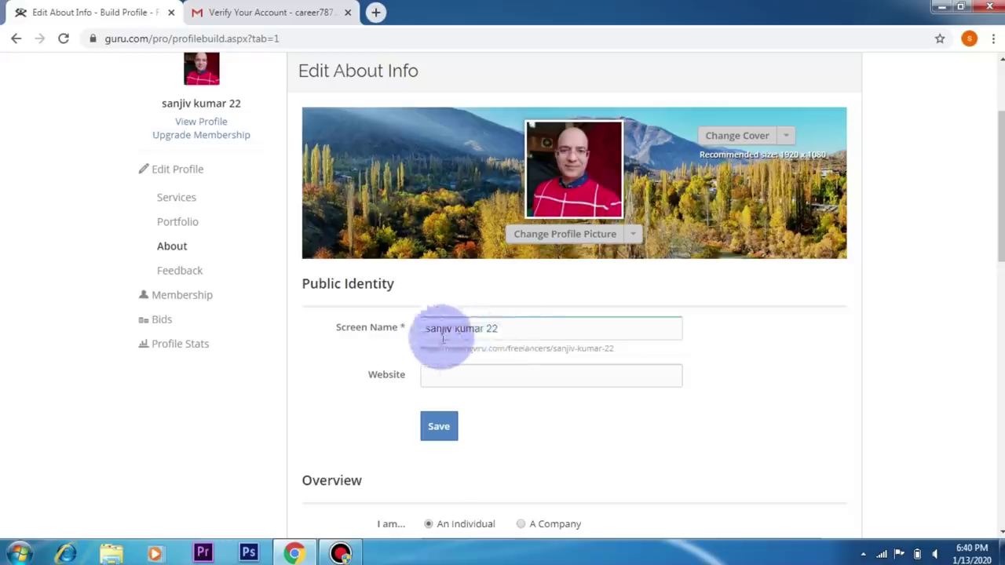
{"action": "left_click", "coordinate": [508, 382]}
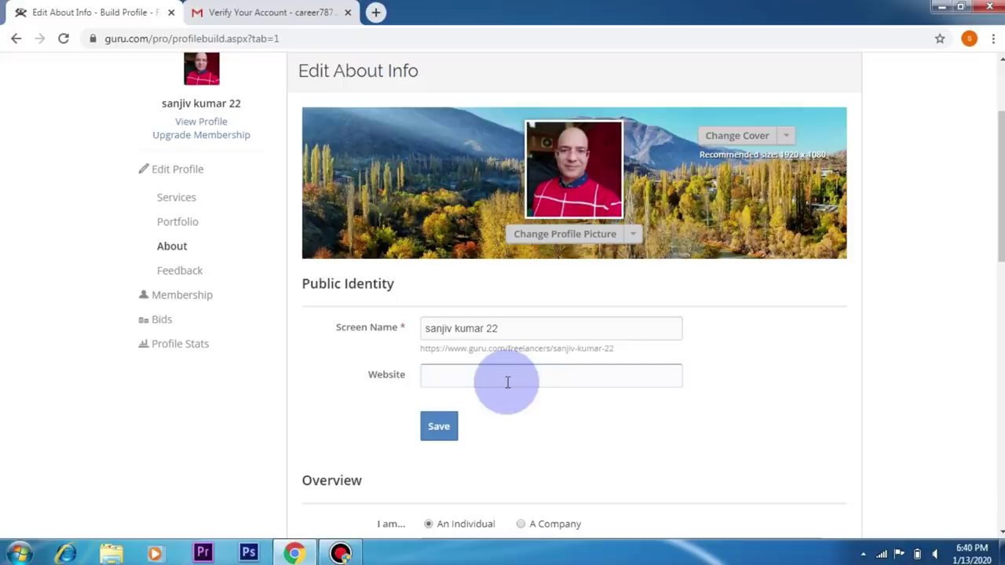
{"action": "left_click", "coordinate": [443, 378]}
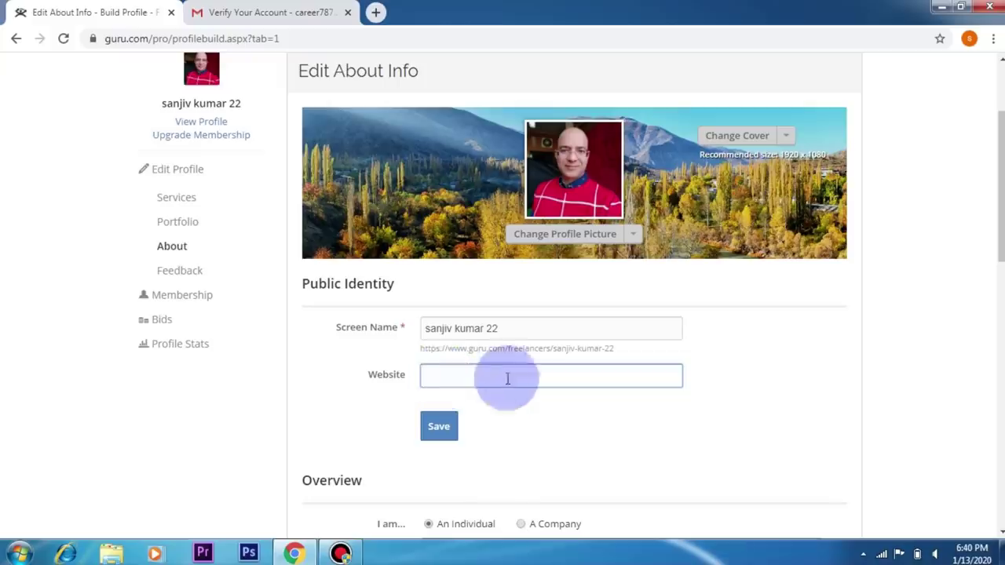
{"action": "left_click", "coordinate": [440, 426]}
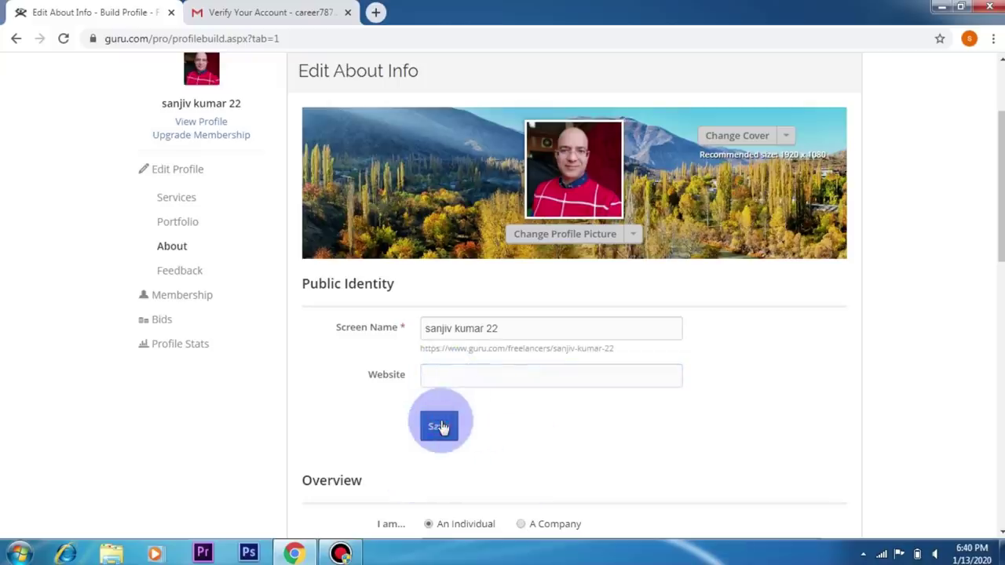
- Review the Overview section, leaving An Individual selected and Tagline and Bio empty
{"action": "scroll", "coordinate": [737, 233], "scroll_direction": "down", "scroll_amount": 4}
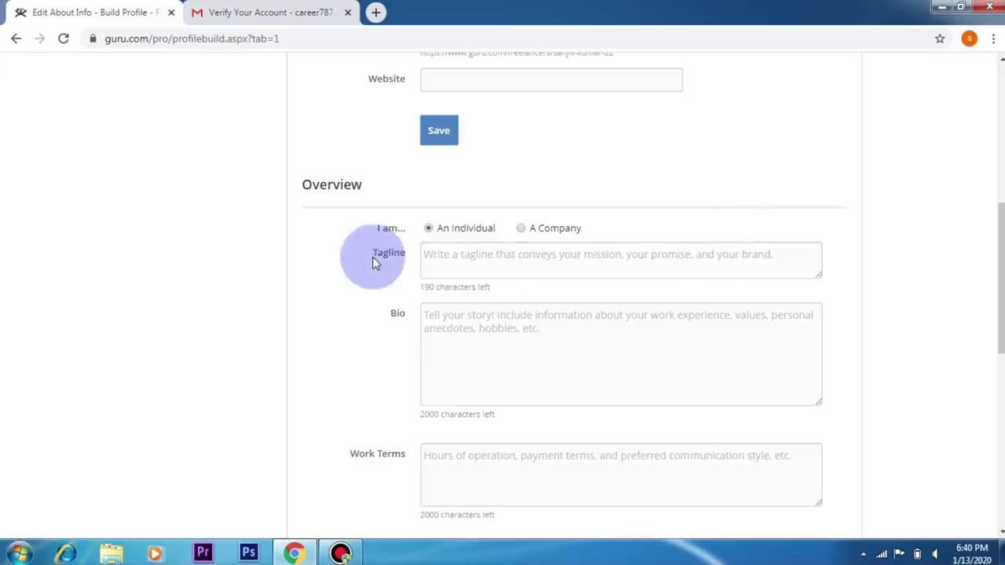
{"action": "left_click", "coordinate": [549, 229]}
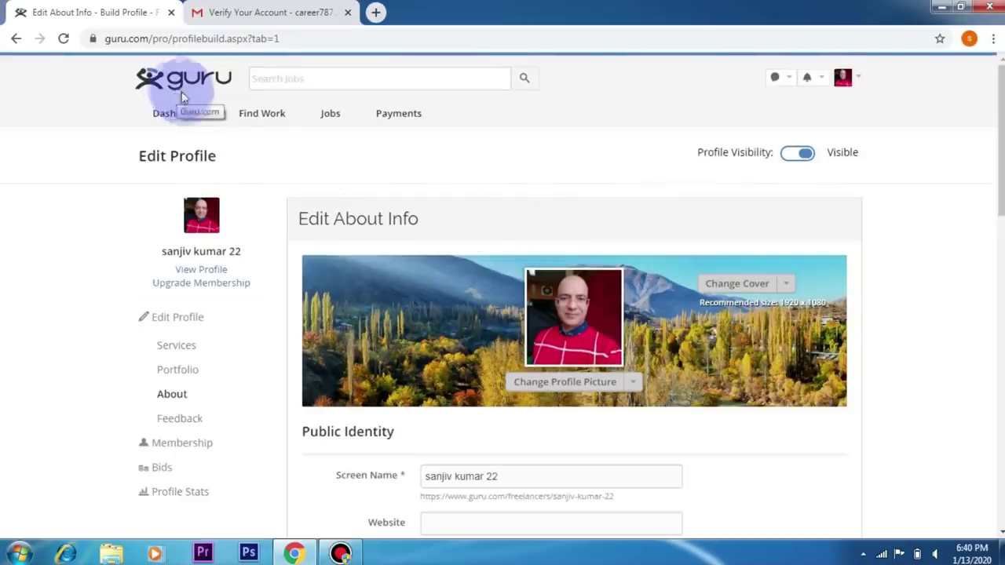
{"action": "scroll", "coordinate": [507, 205], "scroll_direction": "down", "scroll_amount": 3}
{"action": "scroll", "coordinate": [508, 205], "scroll_direction": "down", "scroll_amount": 1}
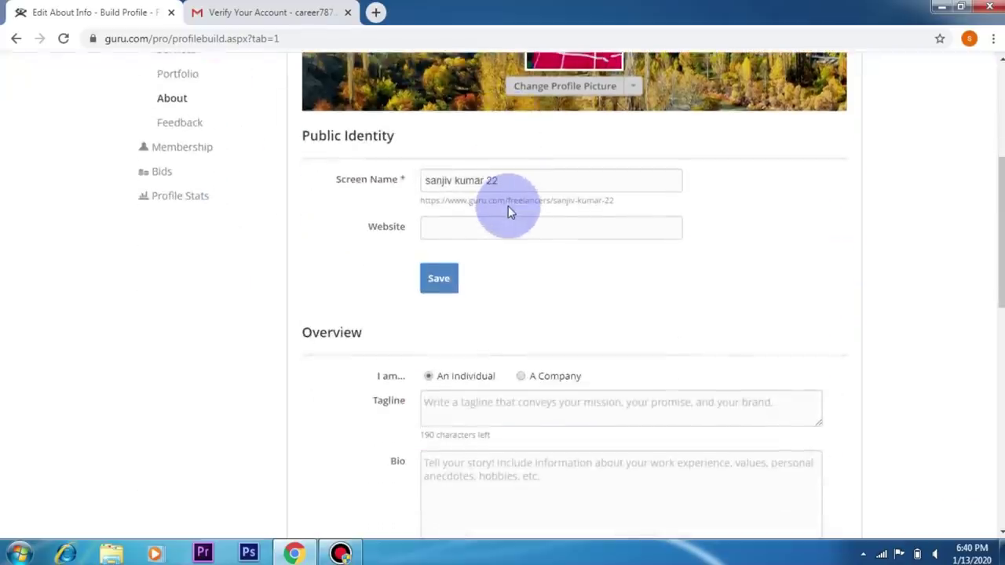
{"action": "scroll", "coordinate": [508, 206], "scroll_direction": "up", "scroll_amount": 4}
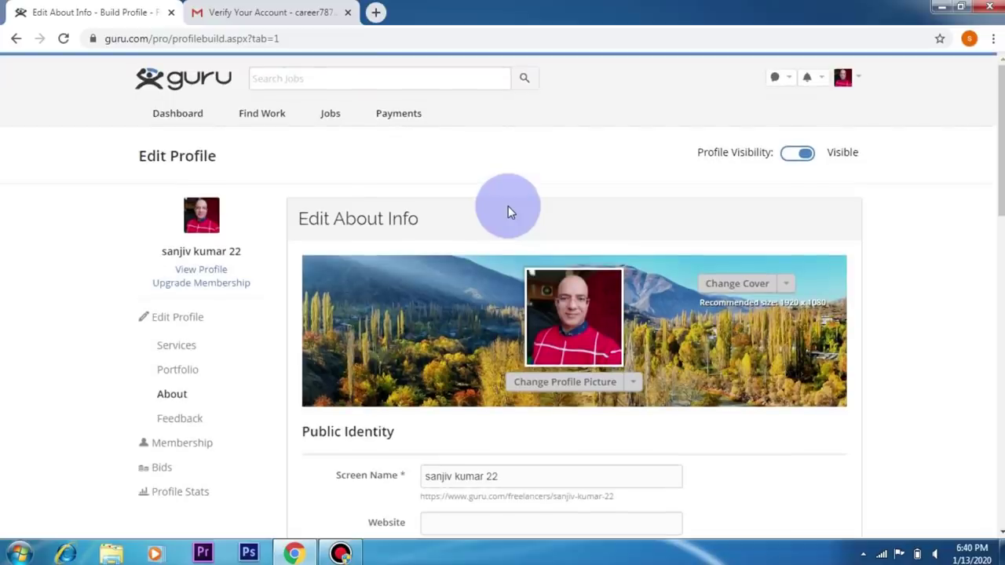
{"action": "scroll", "coordinate": [507, 208], "scroll_direction": "down", "scroll_amount": 2}
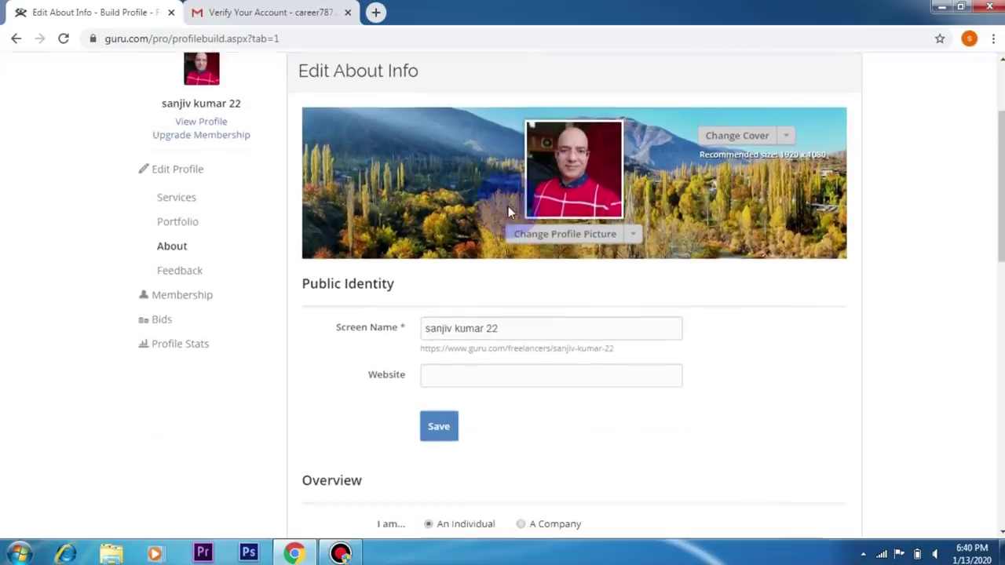
{"action": "scroll", "coordinate": [508, 206], "scroll_direction": "down", "scroll_amount": 2}
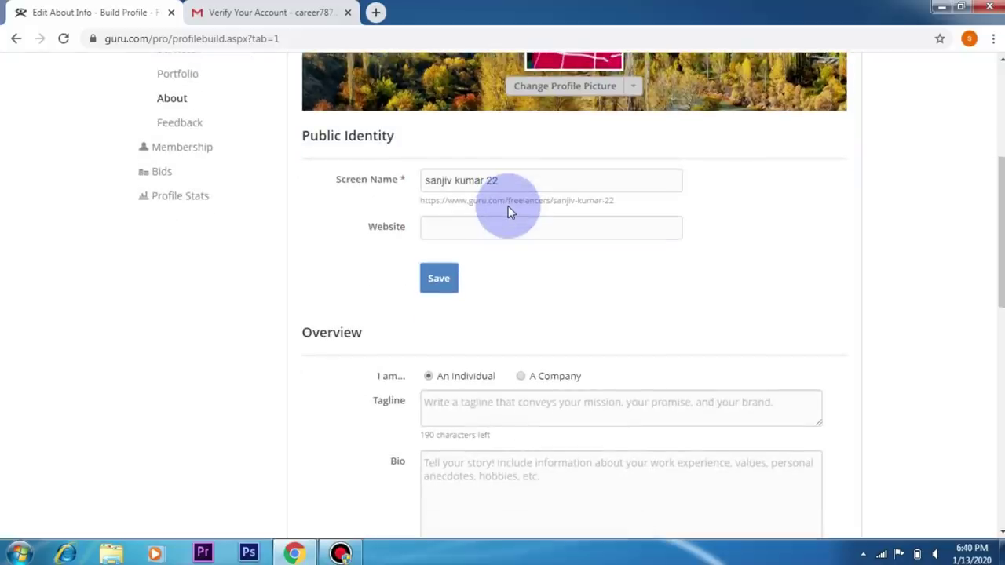
{"action": "scroll", "coordinate": [508, 205], "scroll_direction": "up", "scroll_amount": 4}
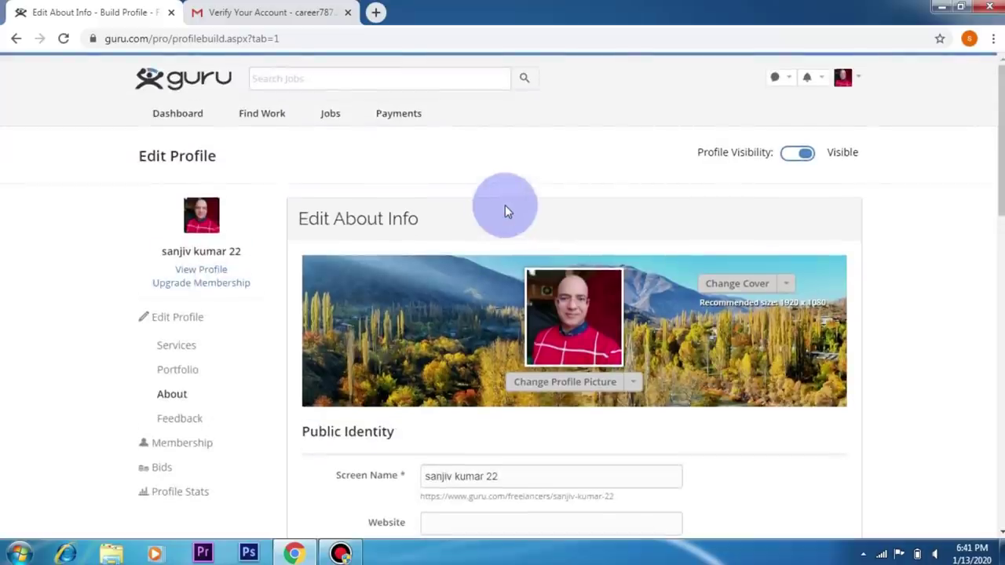
{"action": "scroll", "coordinate": [505, 206], "scroll_direction": "down", "scroll_amount": 5}
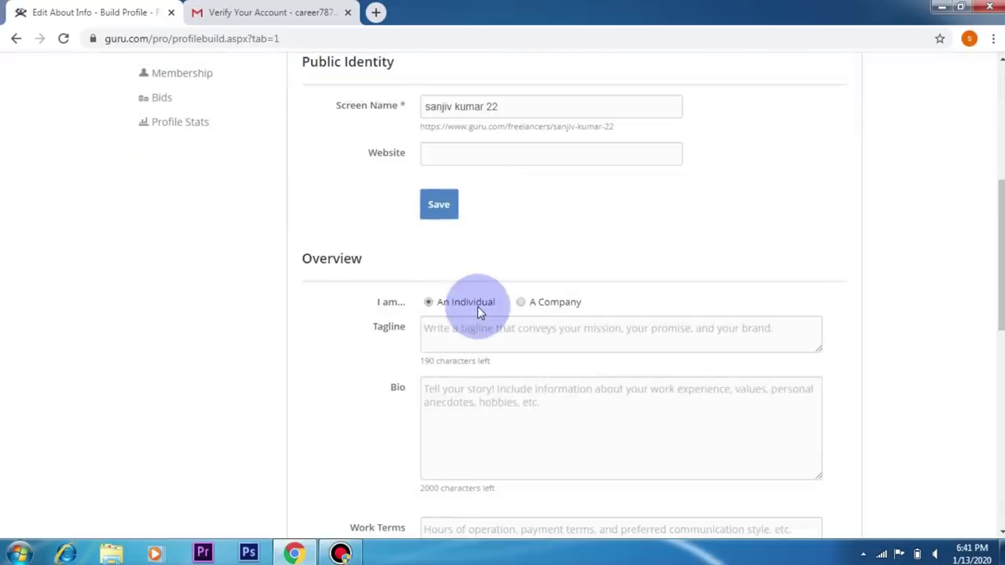
{"action": "scroll", "coordinate": [477, 306], "scroll_direction": "up", "scroll_amount": 4}
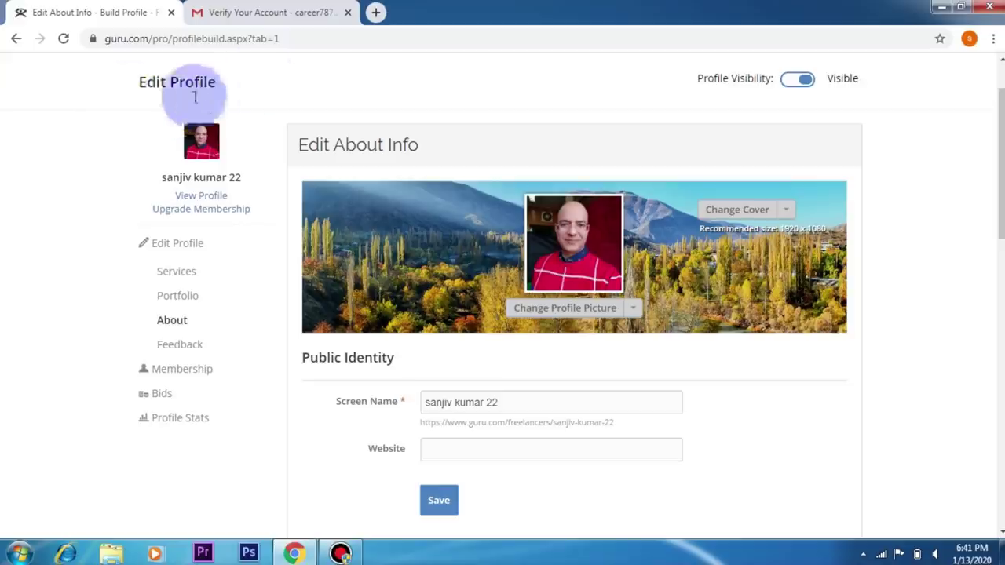
- Switch the Overview to A Company and back to An Individual, then place the cursor in the Tagline box
{"action": "scroll", "coordinate": [273, 303], "scroll_direction": "down", "scroll_amount": 5}
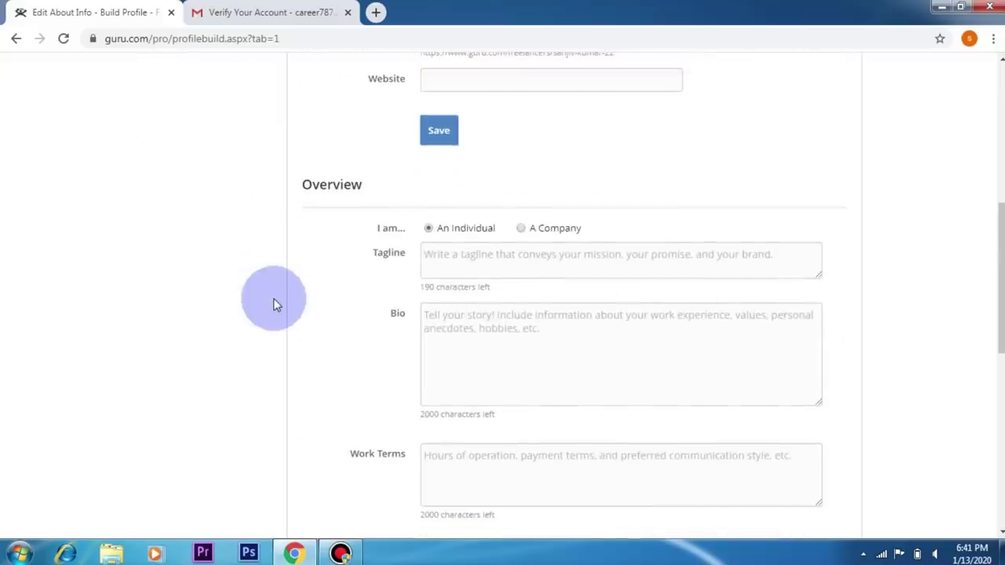
{"action": "left_click", "coordinate": [520, 229]}
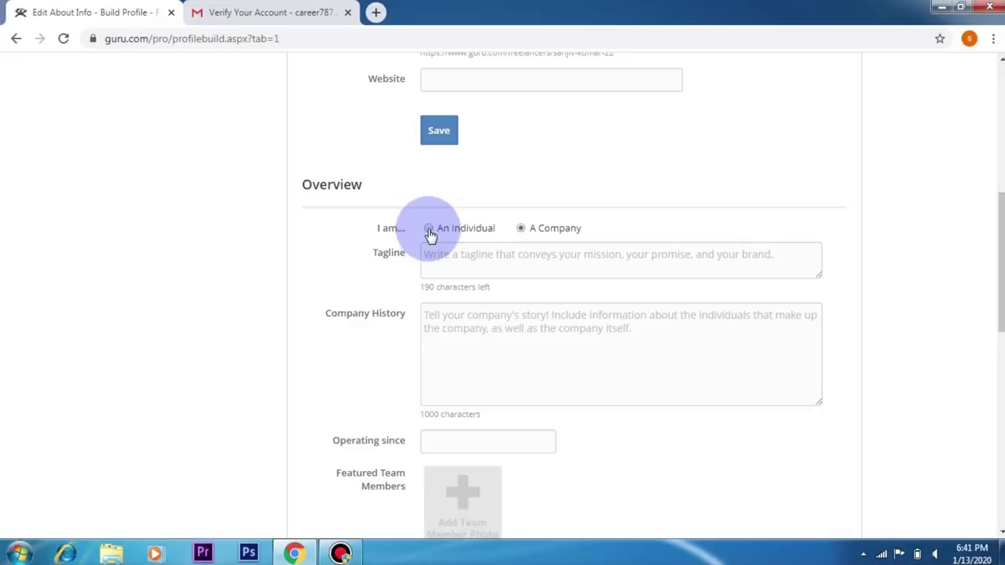
{"action": "left_click", "coordinate": [429, 229]}
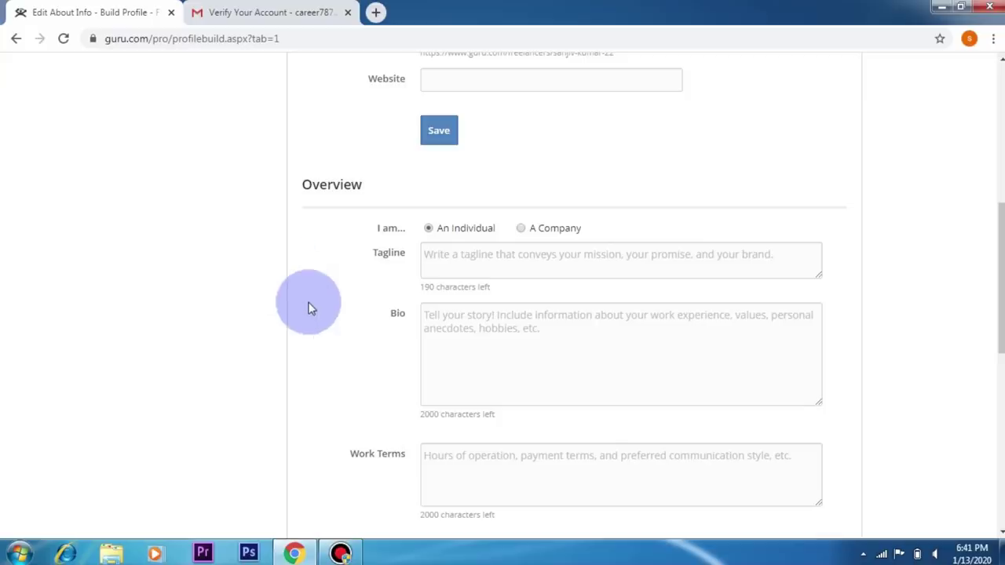
{"action": "left_click", "coordinate": [438, 255]}
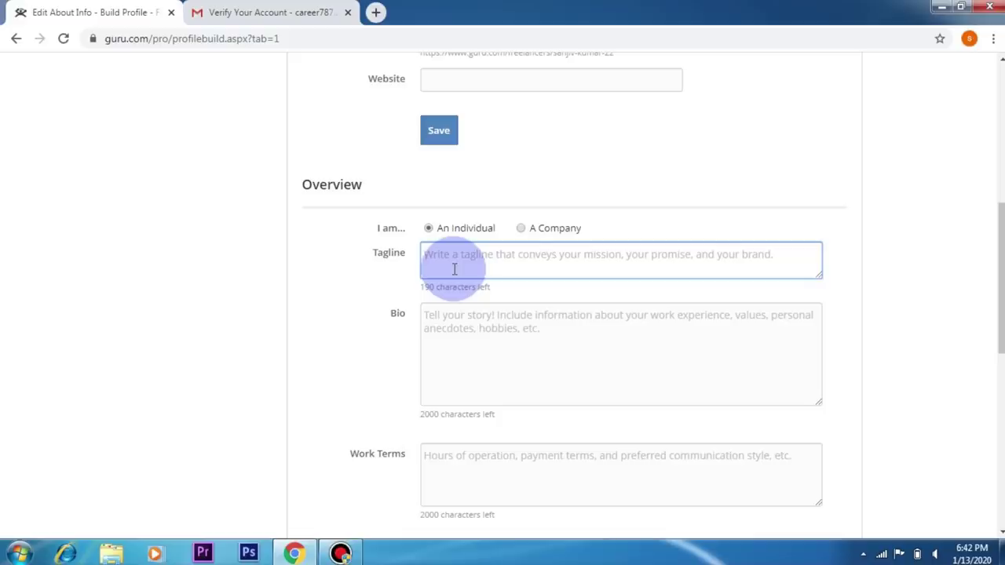
- Enter 'I am a very good graphic designer and I achieve targets.' in the Tagline box
{"action": "type", "text": "I am a very good graphic designer and I achieve targets."}
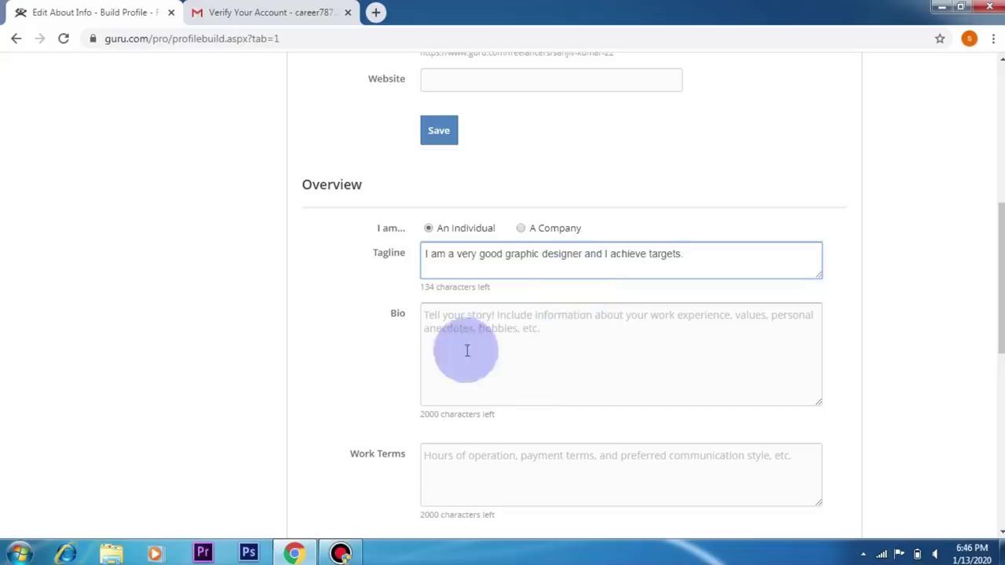
- Write the bio 'I have completed lots of world class projects for various International clients, up to their fullest satisfaction.'
{"action": "left_click", "coordinate": [438, 314]}
{"action": "type", "text": "I have completed lots of world class projects for various international clients, up to their fullest satisfaction."}
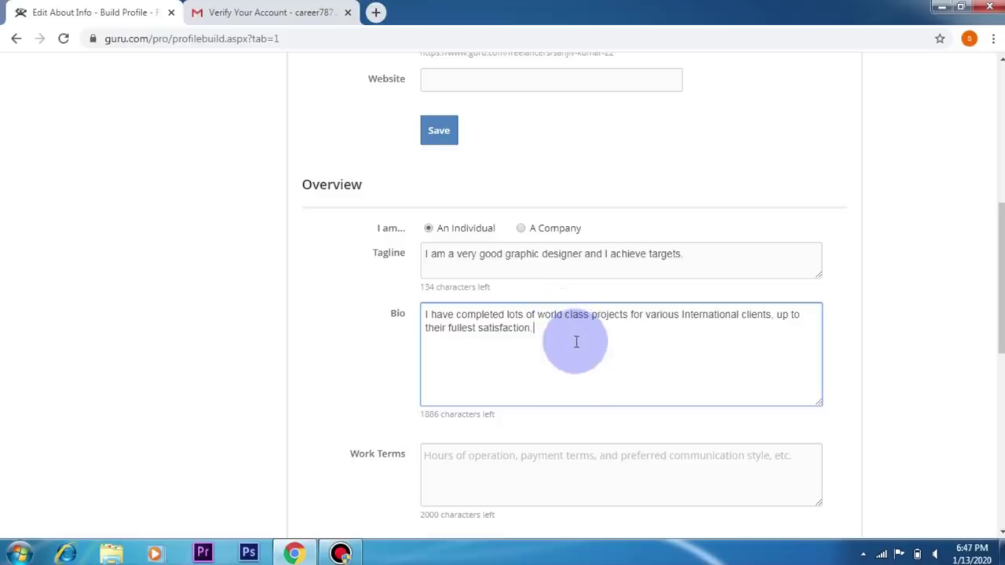
{"action": "scroll", "coordinate": [576, 342], "scroll_direction": "down", "scroll_amount": 2}
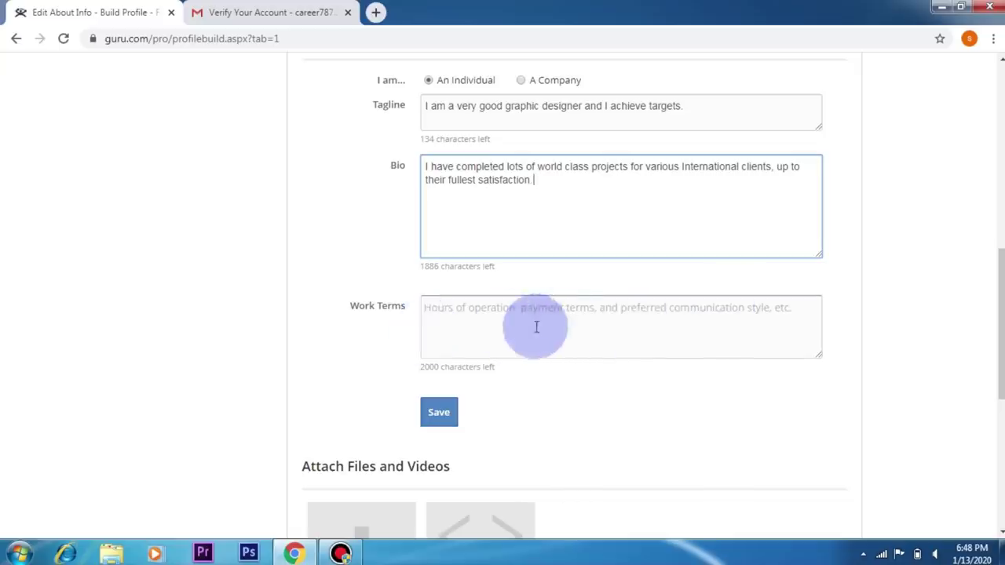
- Enter work terms: anytime availability, 50% advance and 50% on completion, communication through guru.com; save
{"action": "left_click", "coordinate": [426, 310]}
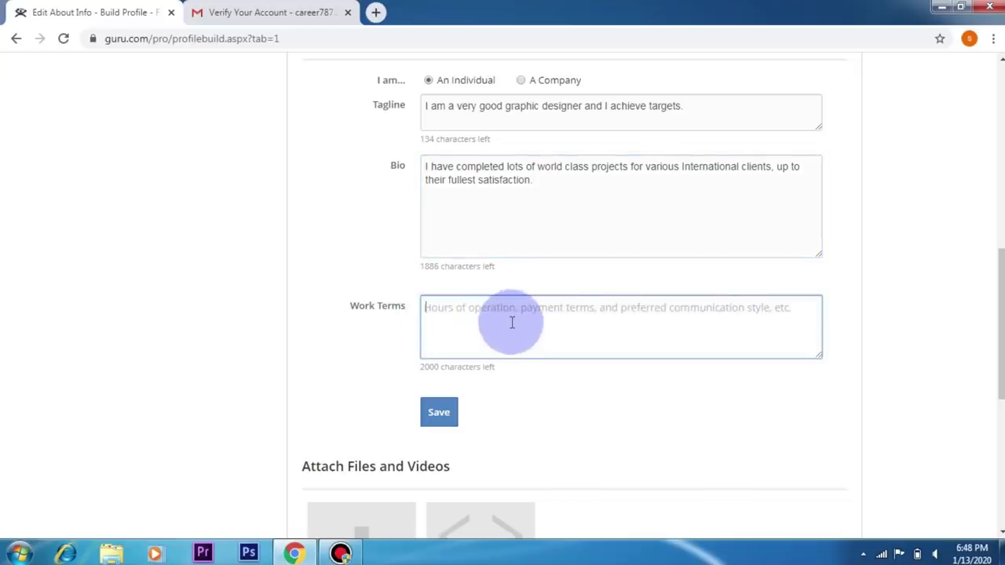
{"action": "type", "text": "I can work anytime, as per clients requirement."}
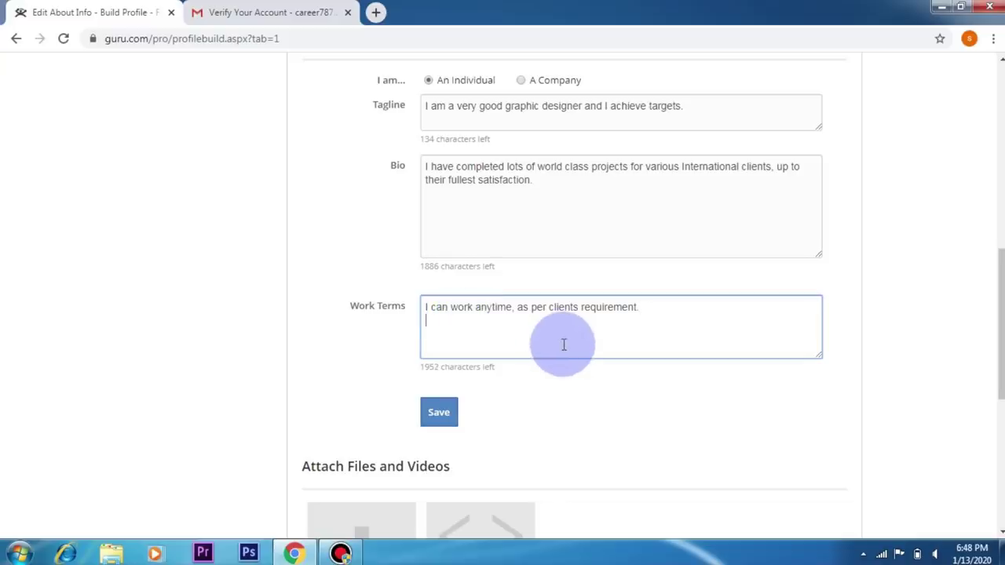
{"action": "type", "text": "50"}
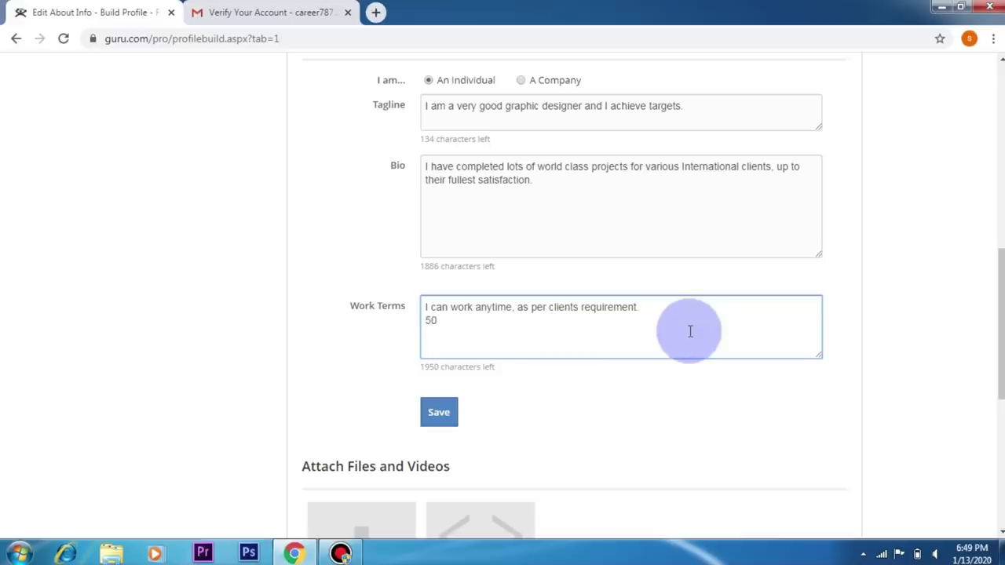
{"action": "type", "text": "% advance and 50% on "}
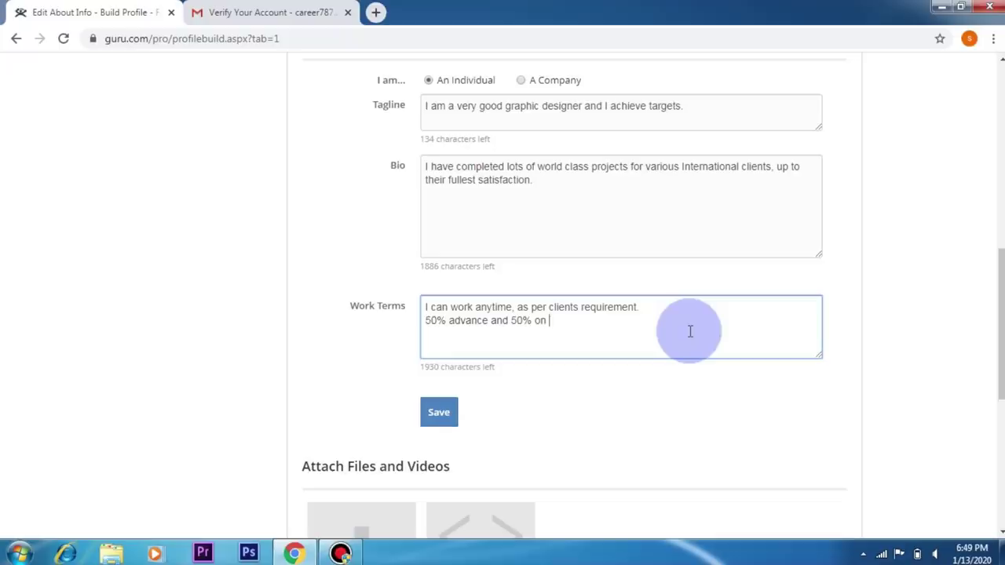
{"action": "type", "text": "completion of work."}
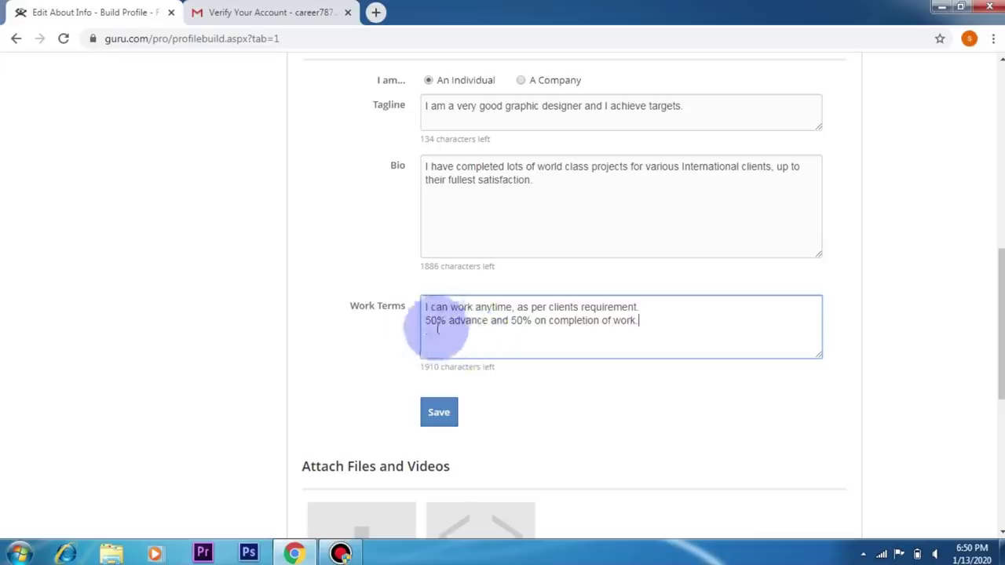
{"action": "key", "text": "Return"}
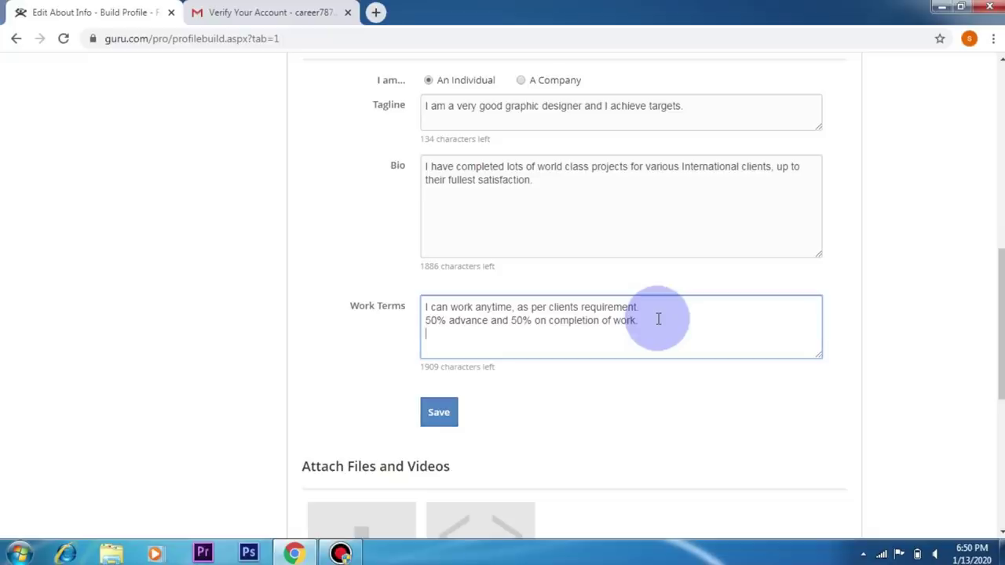
{"action": "type", "text": "Communicate through guru.com site."}
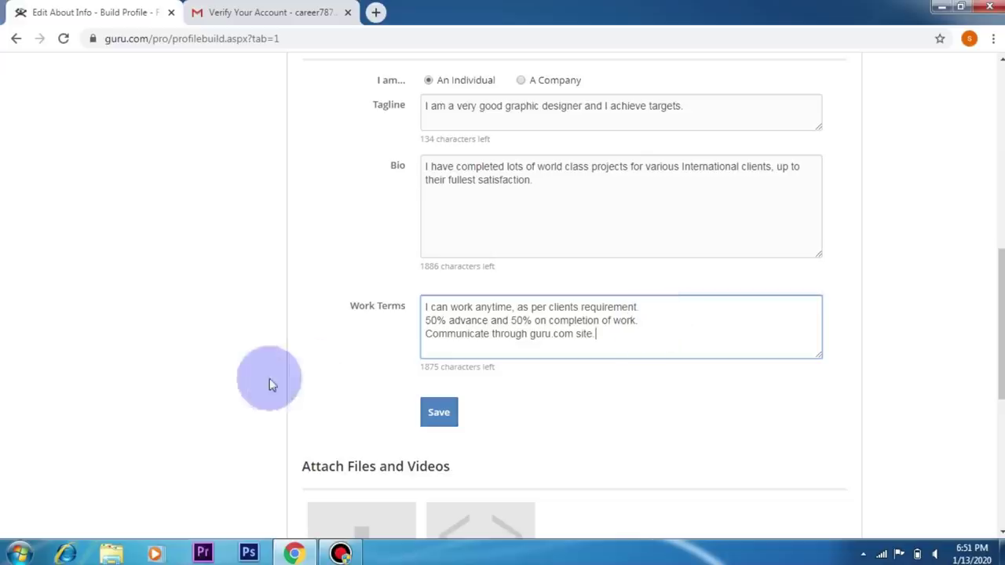
{"action": "left_click", "coordinate": [439, 416]}
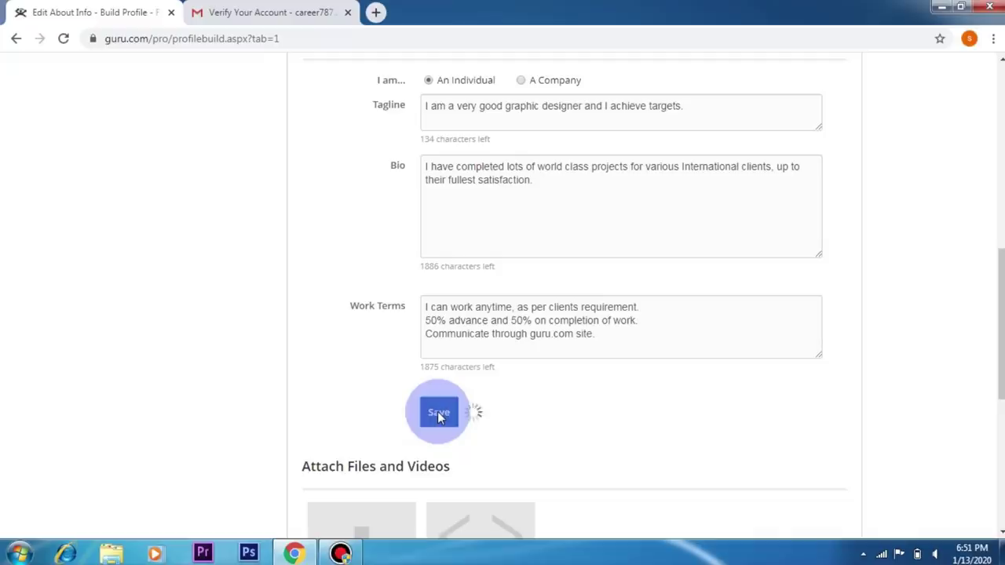
{"action": "left_click", "coordinate": [750, 390]}
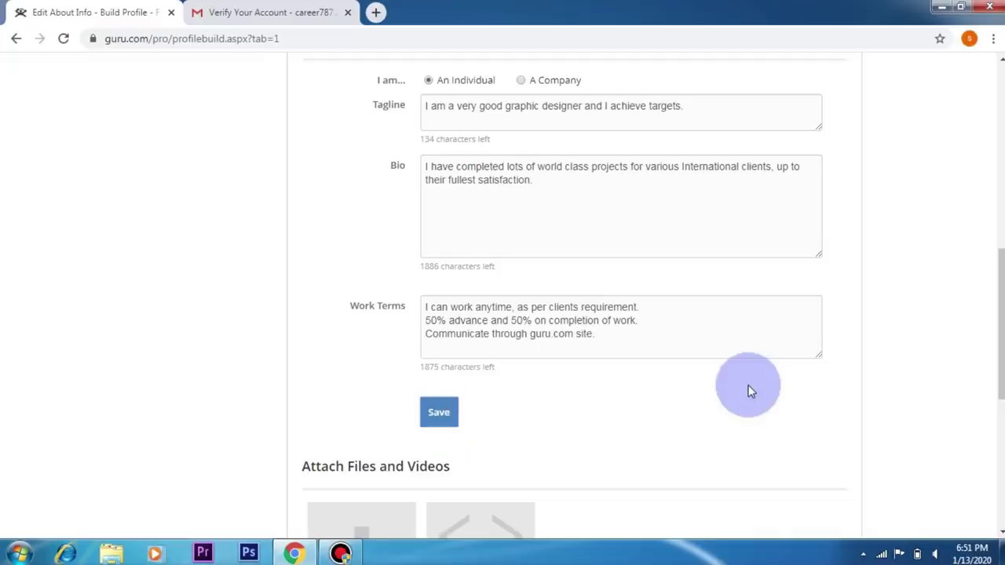
{"action": "scroll", "coordinate": [748, 390], "scroll_direction": "up", "scroll_amount": 8}
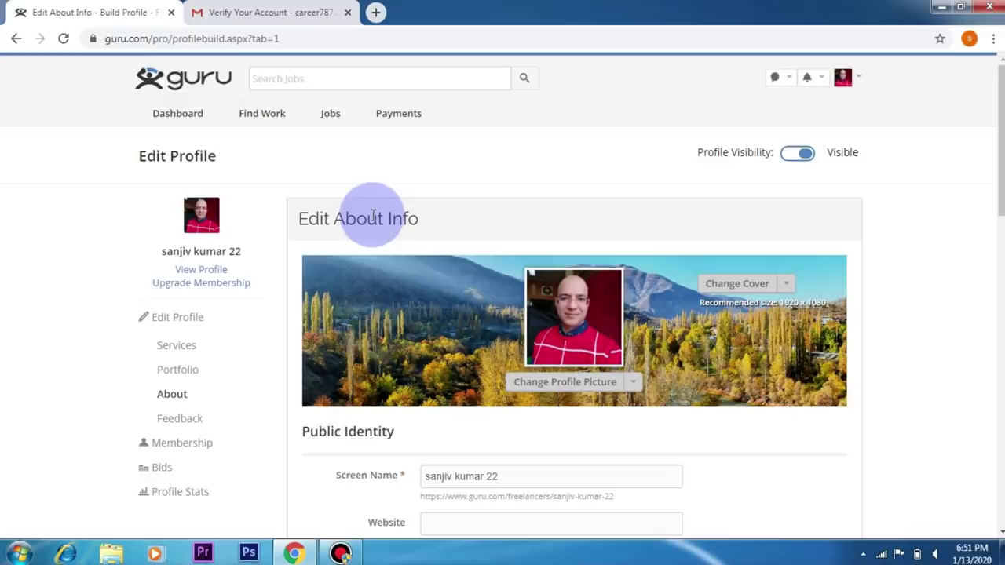
- Search Find Work for 'logo' and filter to the Logo Design category, showing 229 results
{"action": "left_click", "coordinate": [262, 118]}
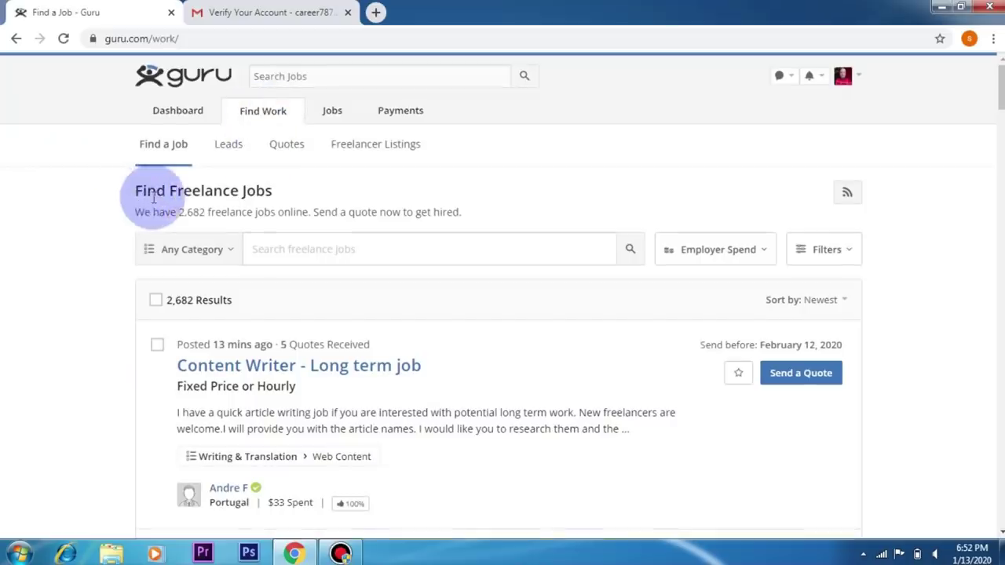
{"action": "left_click", "coordinate": [286, 250]}
{"action": "type", "text": "logo"}
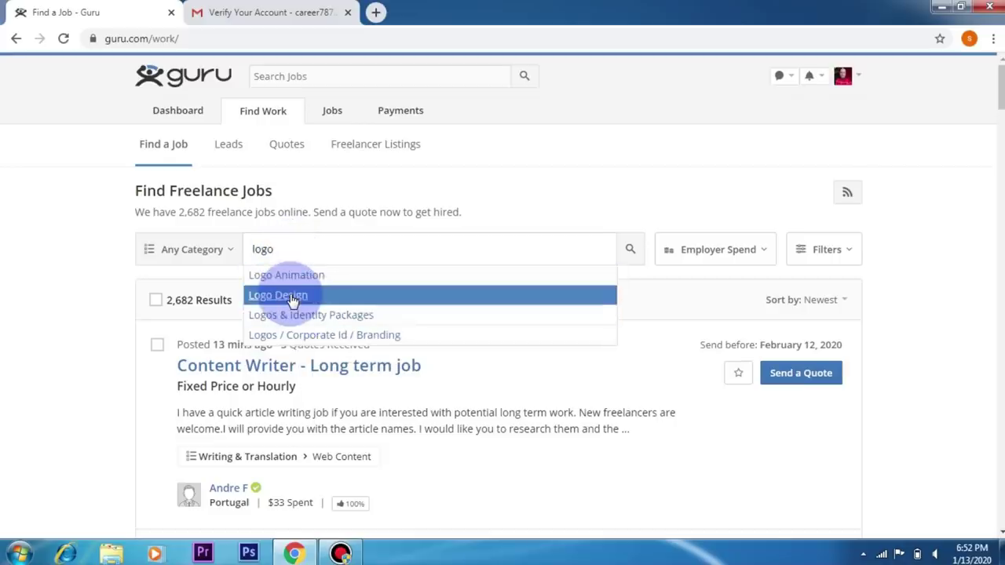
{"action": "left_click", "coordinate": [290, 299]}
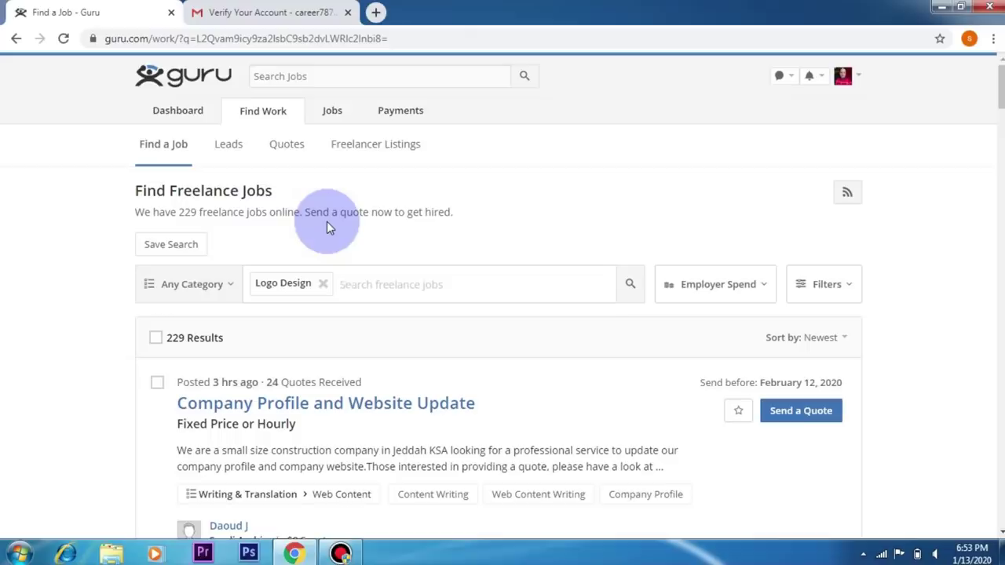
{"action": "scroll", "coordinate": [327, 221], "scroll_direction": "down", "scroll_amount": 2}
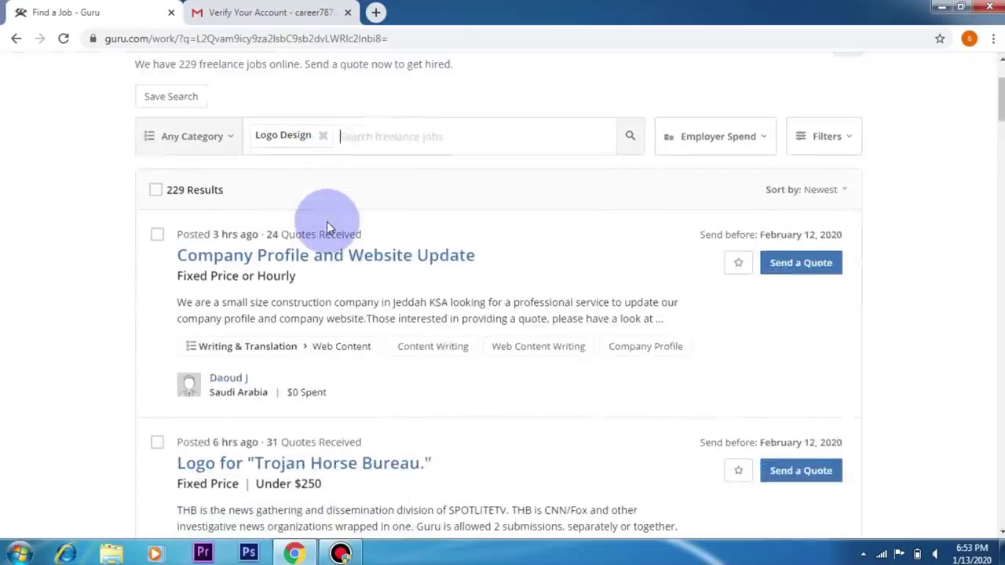
{"action": "scroll", "coordinate": [328, 224], "scroll_direction": "down", "scroll_amount": 2}
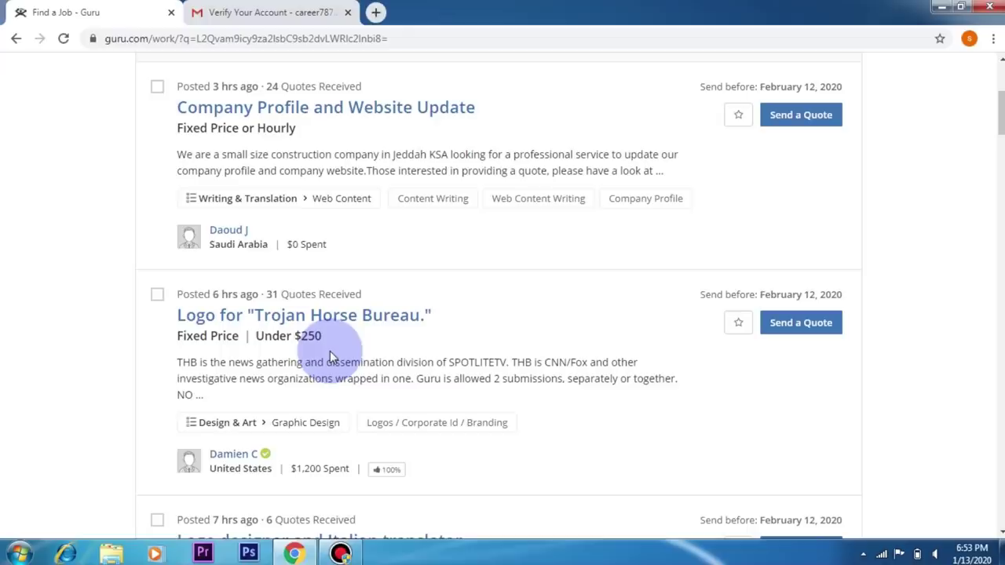
{"action": "scroll", "coordinate": [330, 351], "scroll_direction": "down", "scroll_amount": 1}
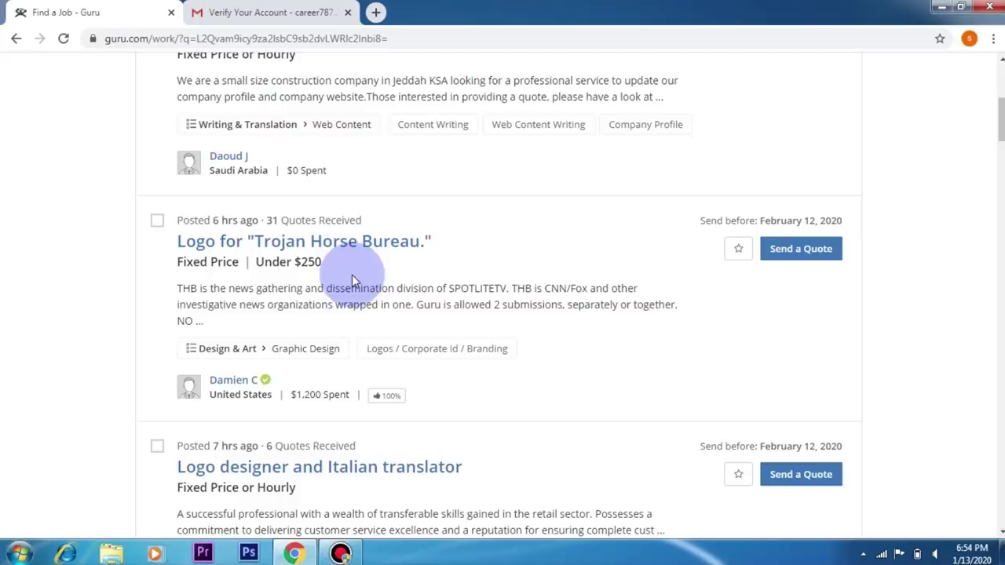
{"action": "scroll", "coordinate": [351, 274], "scroll_direction": "down", "scroll_amount": 1}
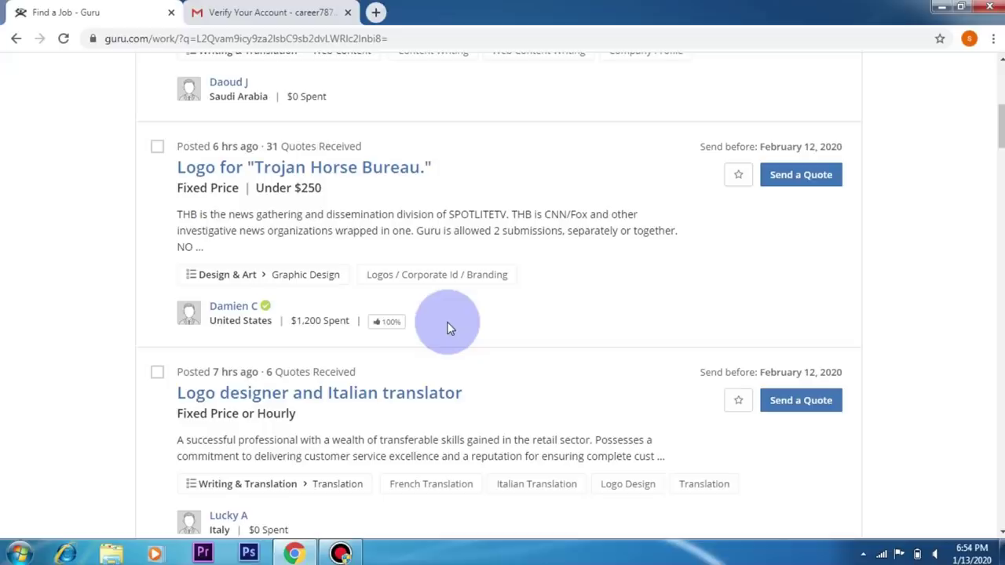
{"action": "scroll", "coordinate": [449, 327], "scroll_direction": "down", "scroll_amount": 1}
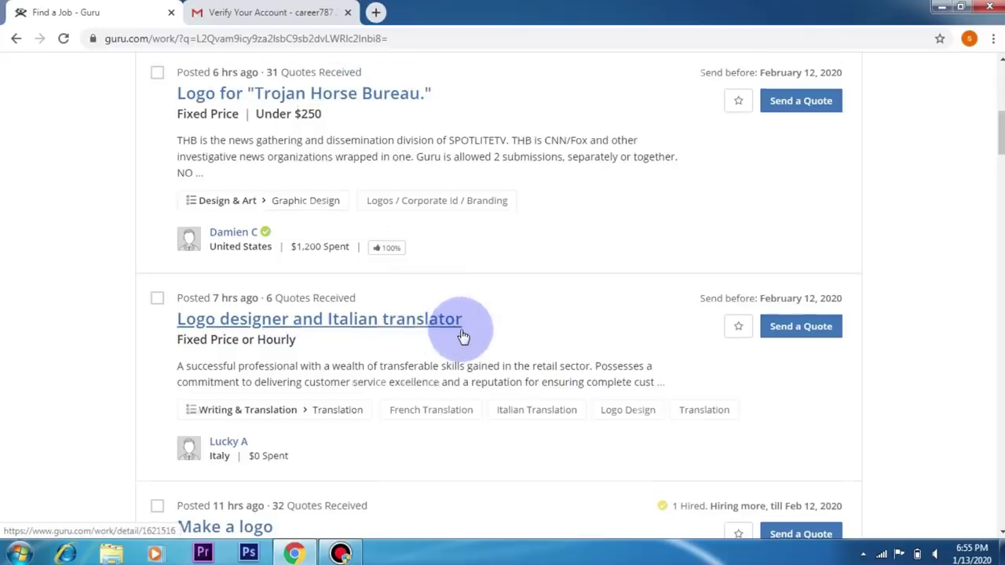
{"action": "scroll", "coordinate": [461, 336], "scroll_direction": "down", "scroll_amount": 4}
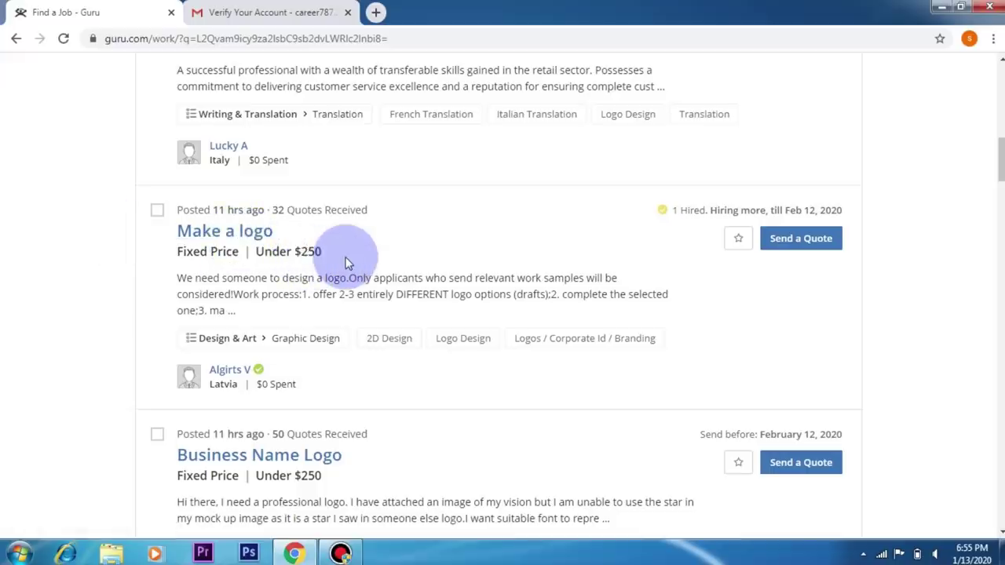
{"action": "scroll", "coordinate": [227, 232], "scroll_direction": "down", "scroll_amount": 3}
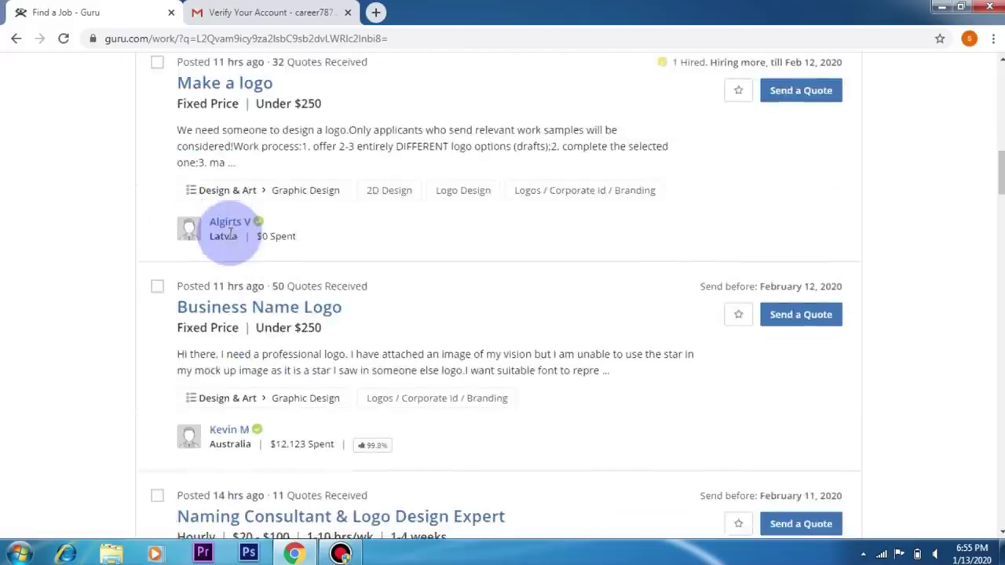
{"action": "scroll", "coordinate": [243, 232], "scroll_direction": "up", "scroll_amount": 4}
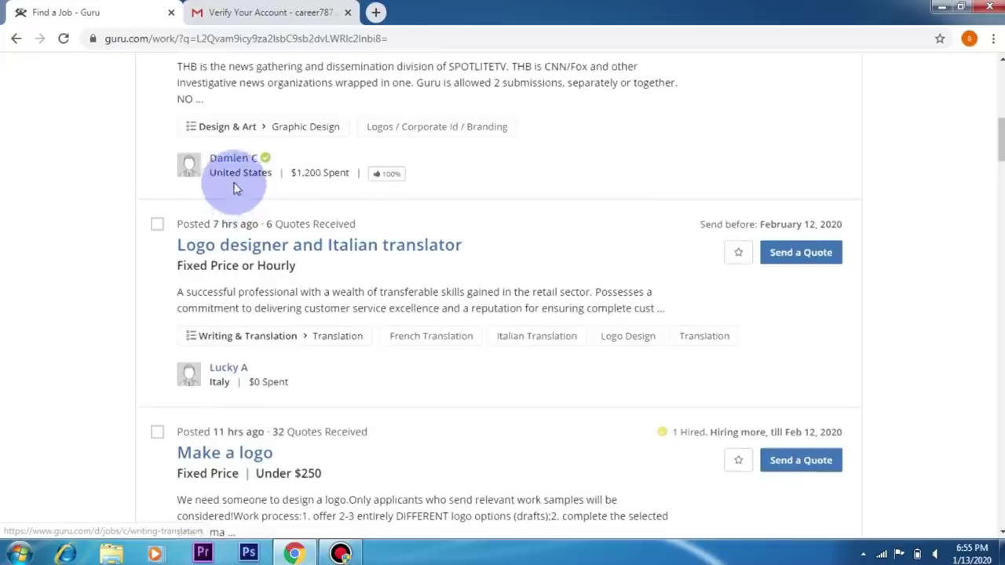
{"action": "scroll", "coordinate": [303, 256], "scroll_direction": "down", "scroll_amount": 3}
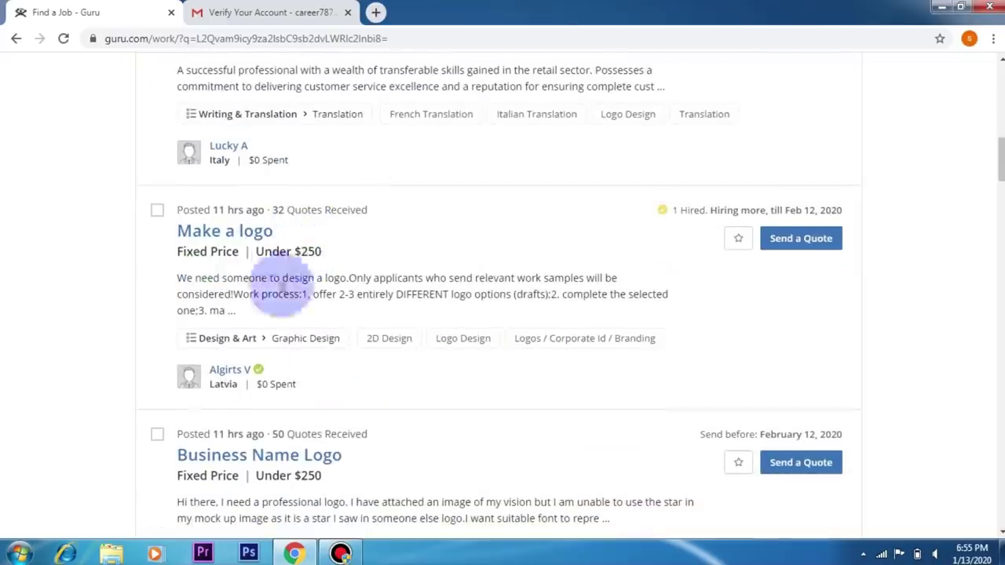
{"action": "scroll", "coordinate": [355, 380], "scroll_direction": "down", "scroll_amount": 2}
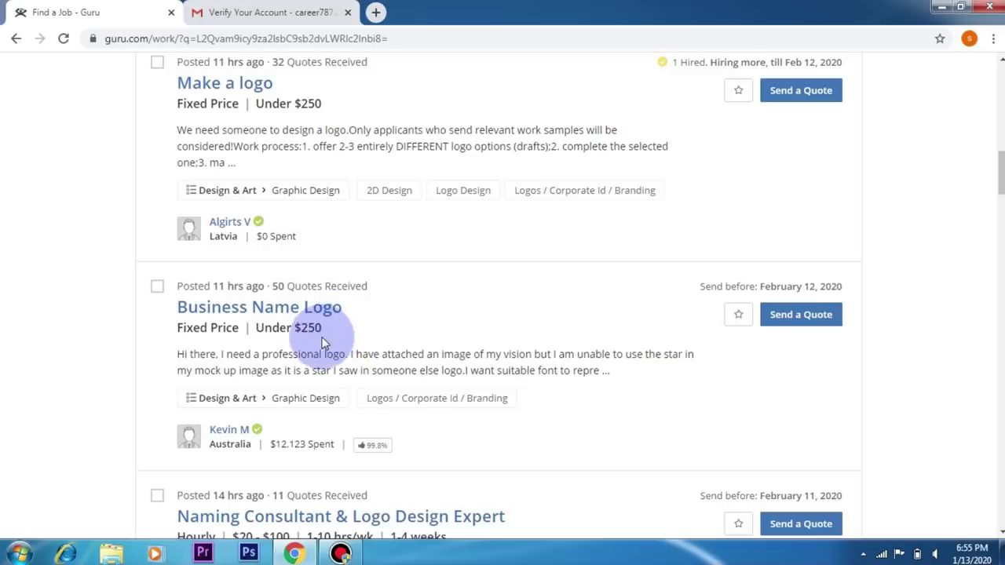
{"action": "scroll", "coordinate": [324, 343], "scroll_direction": "down", "scroll_amount": 5}
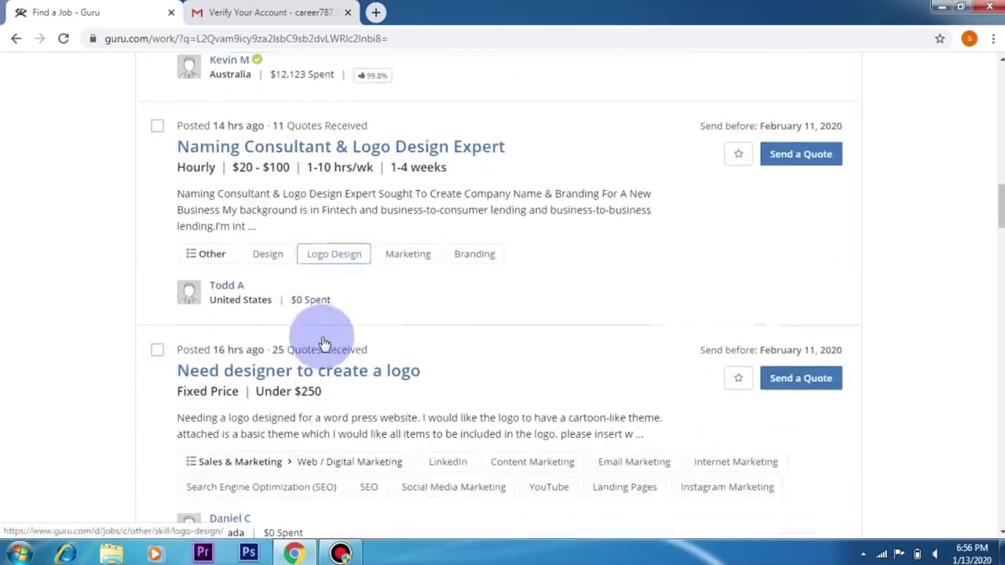
{"action": "scroll", "coordinate": [429, 400], "scroll_direction": "down", "scroll_amount": 2}
{"action": "scroll", "coordinate": [429, 399], "scroll_direction": "down", "scroll_amount": 6}
{"action": "scroll", "coordinate": [428, 401], "scroll_direction": "down", "scroll_amount": 2}
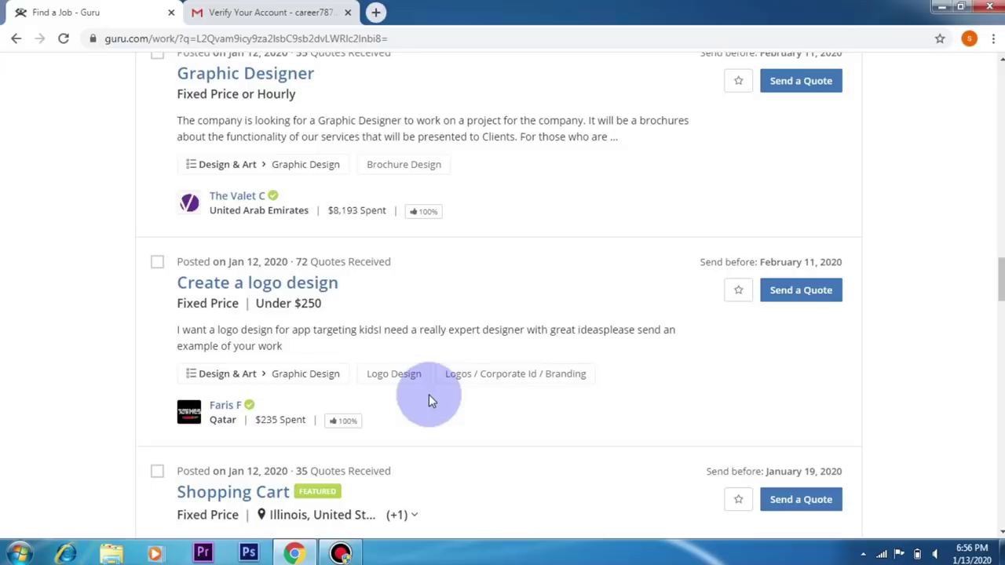
{"action": "scroll", "coordinate": [428, 400], "scroll_direction": "down", "scroll_amount": 3}
{"action": "scroll", "coordinate": [428, 399], "scroll_direction": "down", "scroll_amount": 5}
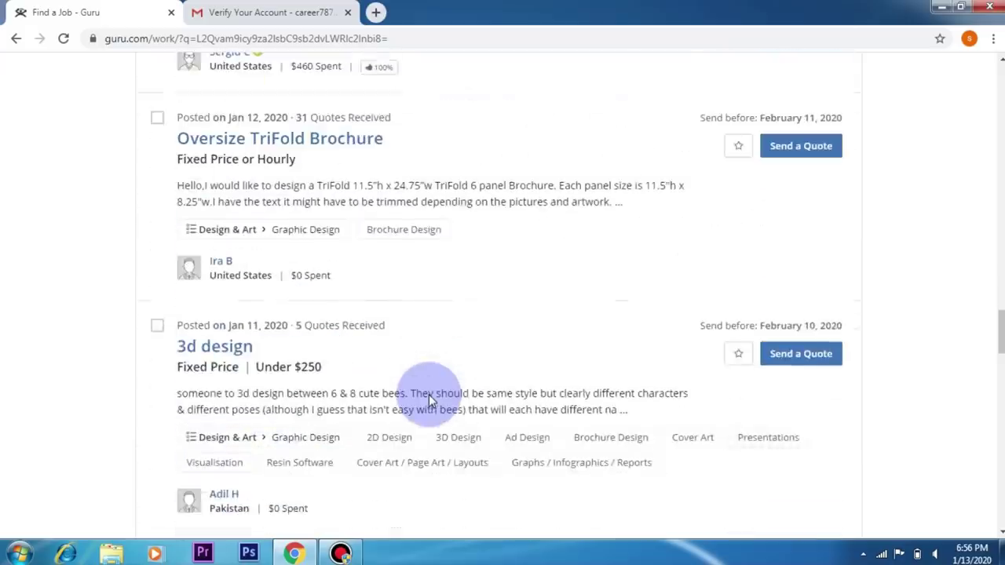
{"action": "scroll", "coordinate": [428, 395], "scroll_direction": "down", "scroll_amount": 6}
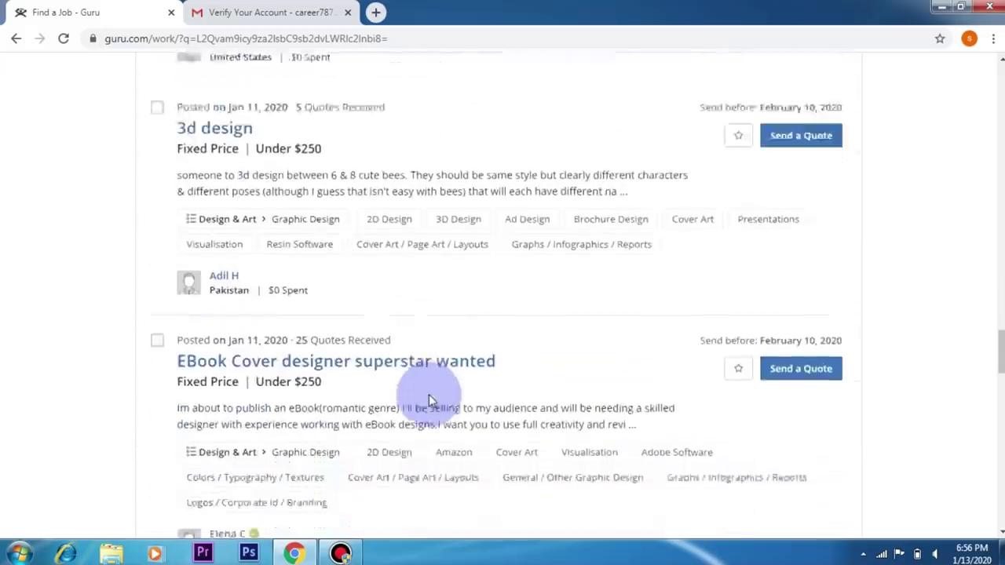
{"action": "scroll", "coordinate": [431, 401], "scroll_direction": "down", "scroll_amount": 7}
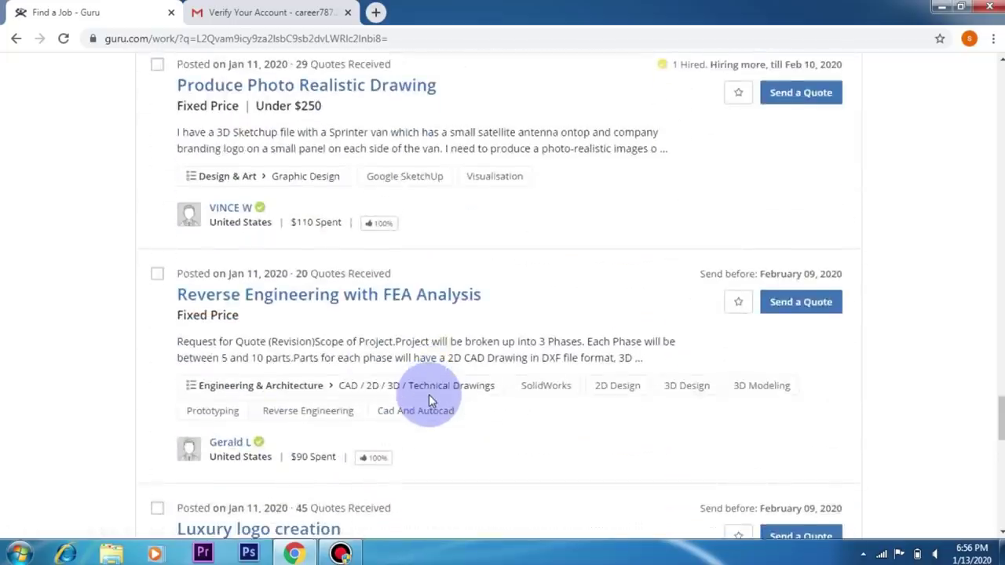
{"action": "scroll", "coordinate": [428, 400], "scroll_direction": "down", "scroll_amount": 2}
{"action": "scroll", "coordinate": [428, 400], "scroll_direction": "down", "scroll_amount": 15}
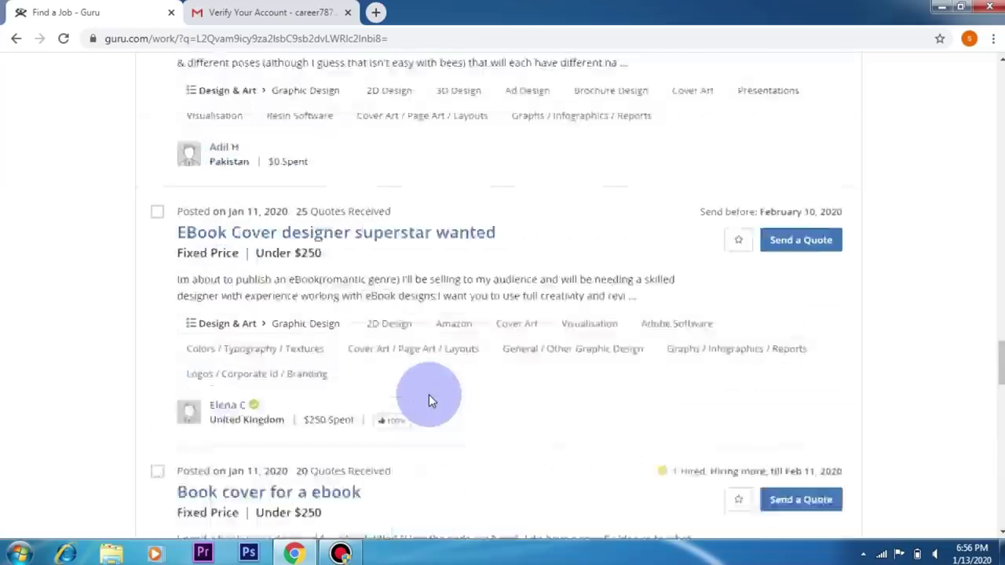
{"action": "scroll", "coordinate": [429, 401], "scroll_direction": "down", "scroll_amount": 10}
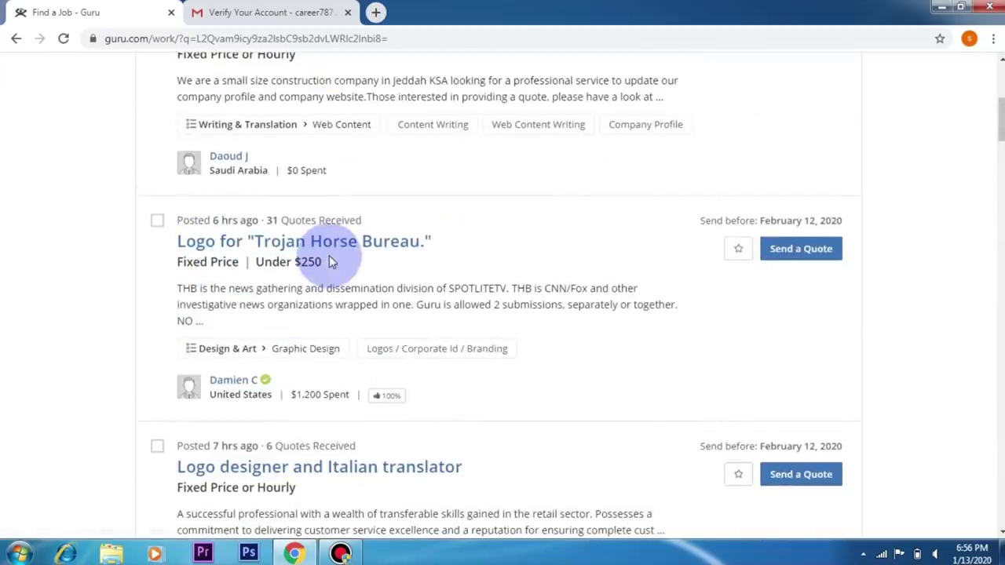
- Open the 'Logo for "Trojan Horse Bureau."' job, review its details, and start sending a quote
{"action": "left_click", "coordinate": [386, 243]}
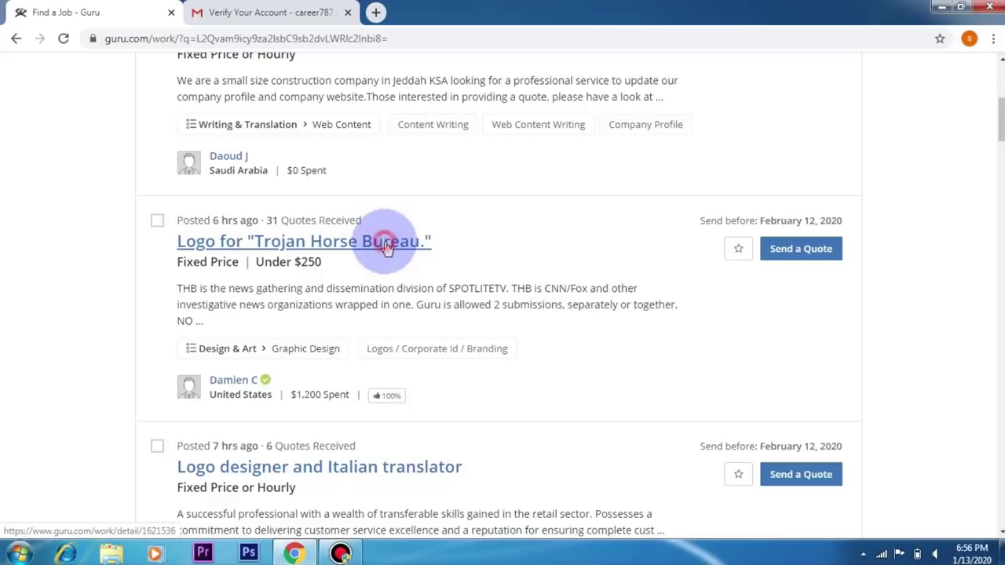
{"action": "scroll", "coordinate": [406, 342], "scroll_direction": "down", "scroll_amount": 1}
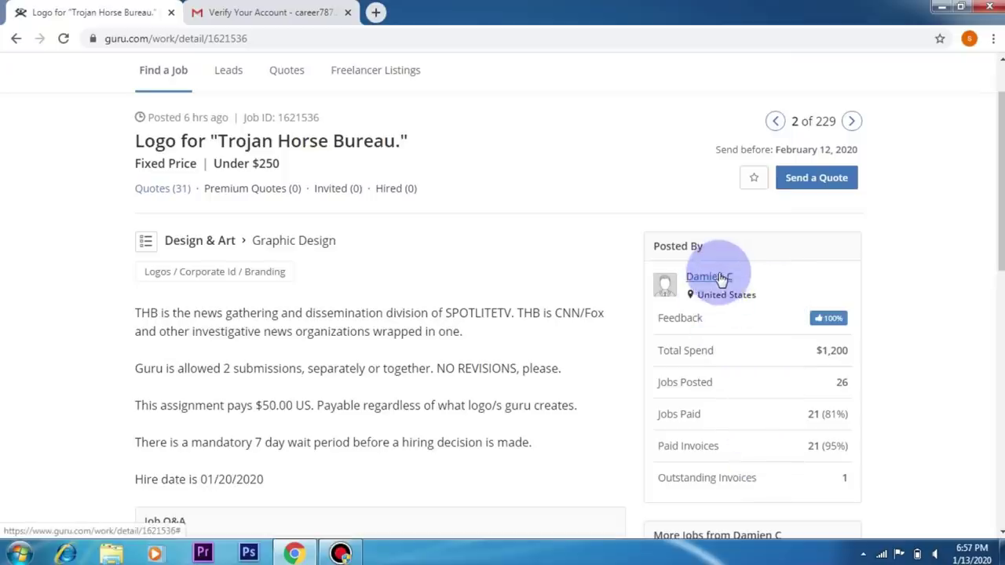
{"action": "scroll", "coordinate": [303, 405], "scroll_direction": "down", "scroll_amount": 2}
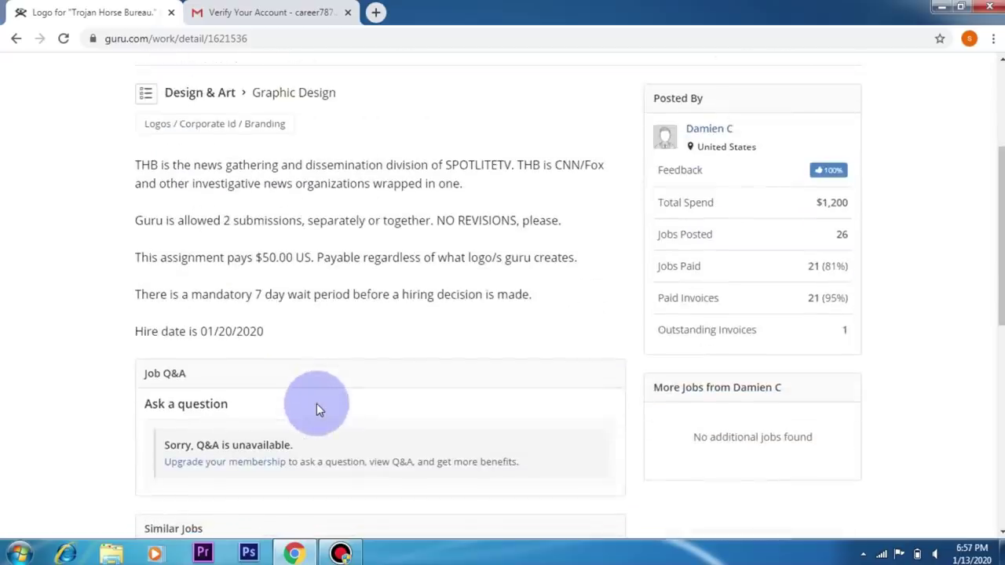
{"action": "scroll", "coordinate": [374, 343], "scroll_direction": "up", "scroll_amount": 3}
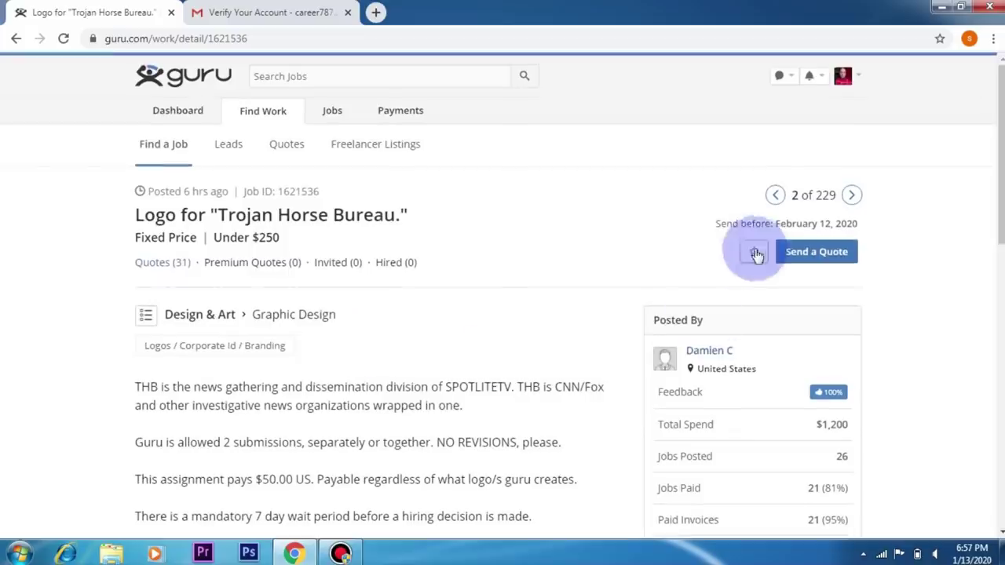
{"action": "left_click", "coordinate": [817, 252]}
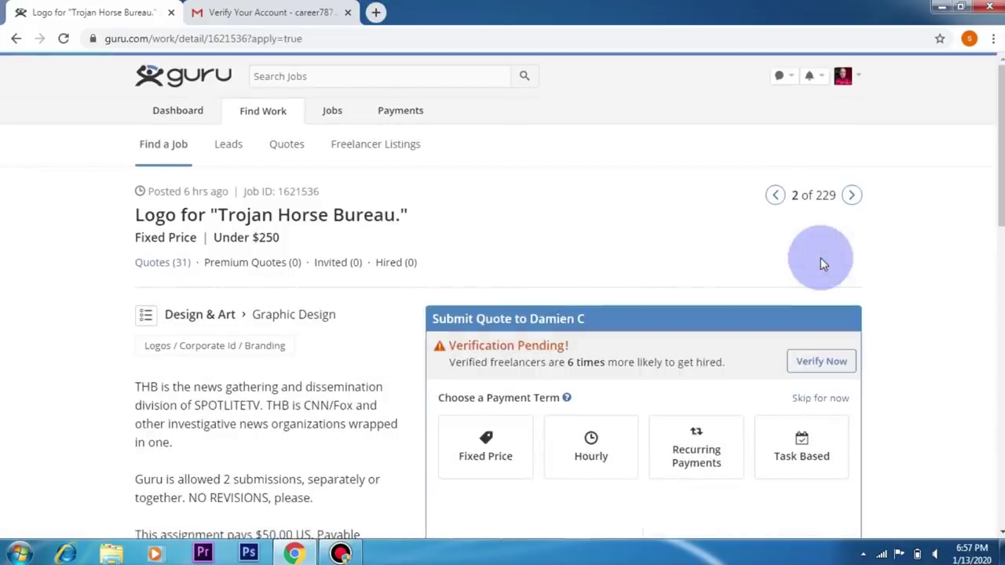
- Skip choosing a payment term so the quote advances to the Scope of Work
{"action": "scroll", "coordinate": [822, 264], "scroll_direction": "down", "scroll_amount": 1}
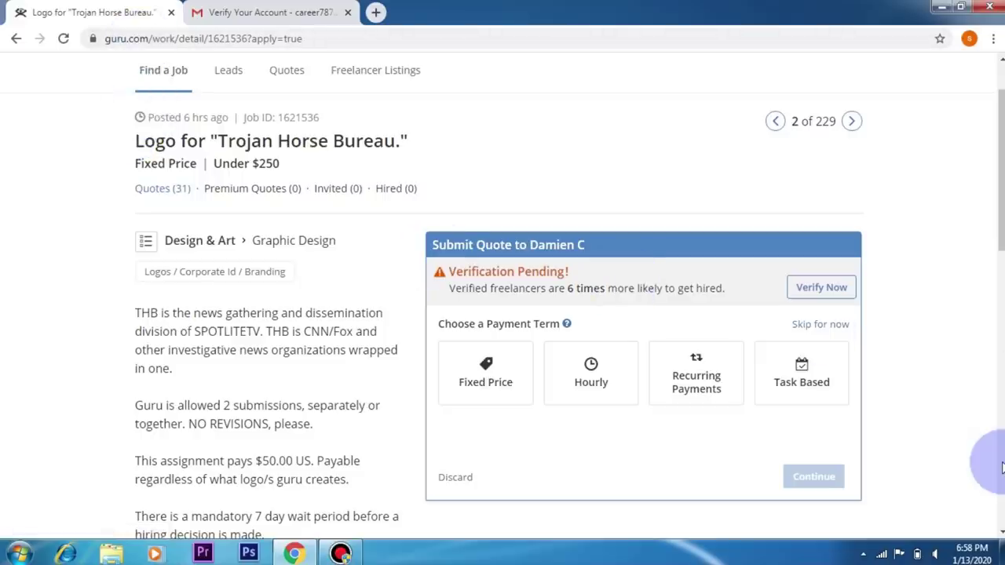
{"action": "left_click", "coordinate": [821, 326]}
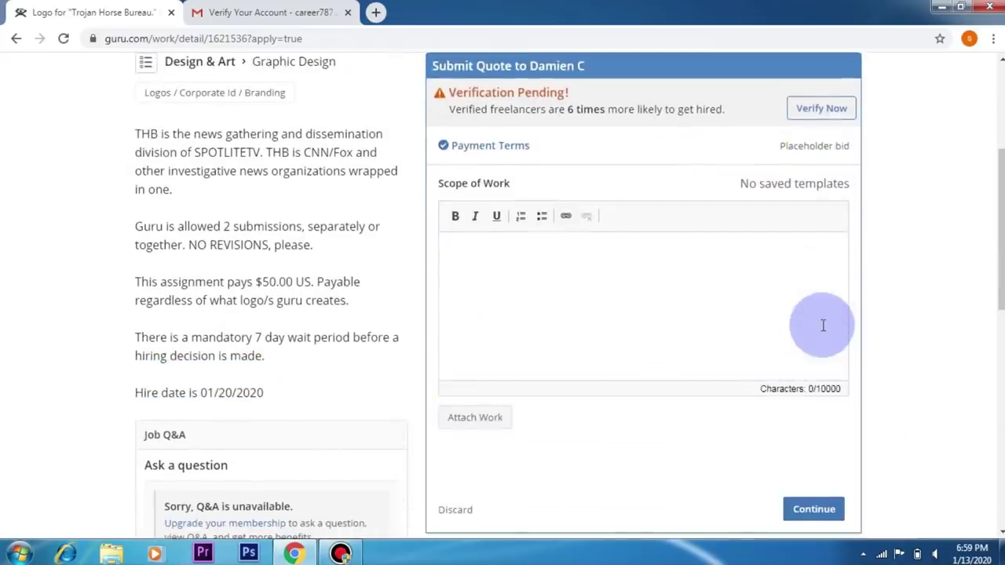
- Place the cursor in the blank Scope of Work editor of the Submit Quote form
{"action": "scroll", "coordinate": [137, 263], "scroll_direction": "up", "scroll_amount": 3}
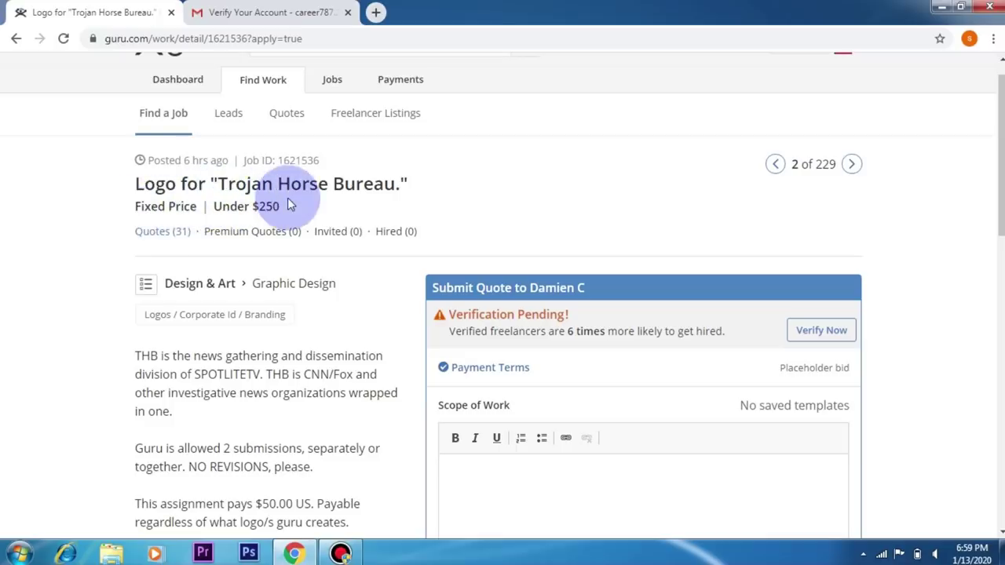
{"action": "scroll", "coordinate": [354, 275], "scroll_direction": "down", "scroll_amount": 2}
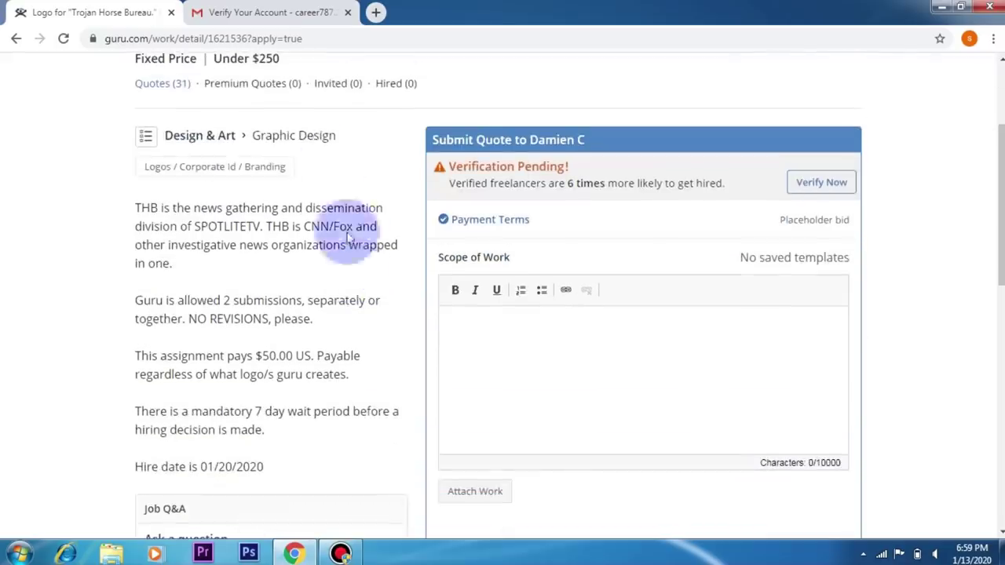
{"action": "left_click", "coordinate": [482, 334]}
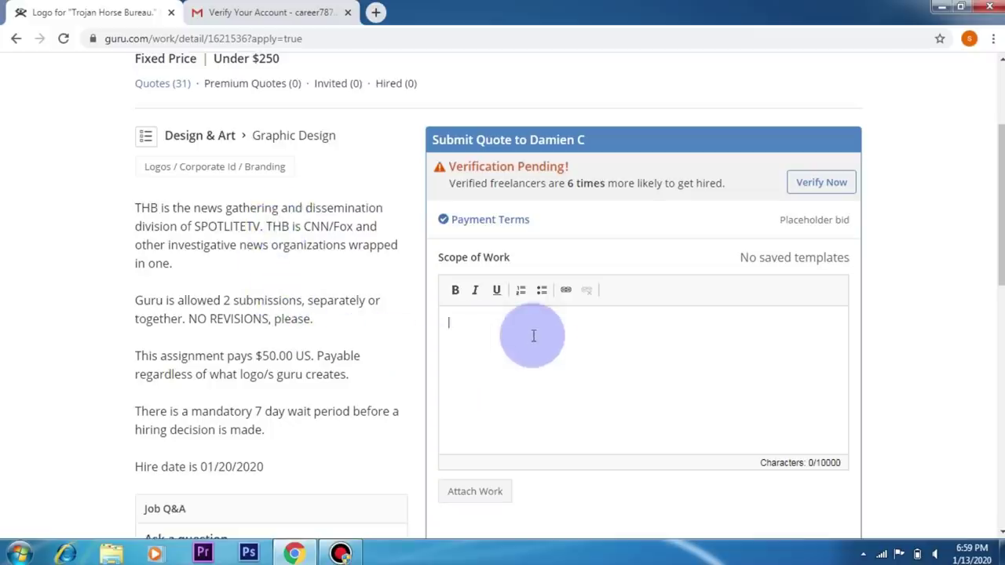
- Type the pitch 'I am a very good logo maker. You can trust me with your Logo Design...' ending with a period
{"action": "type", "text": "I am a very good logo maker"}
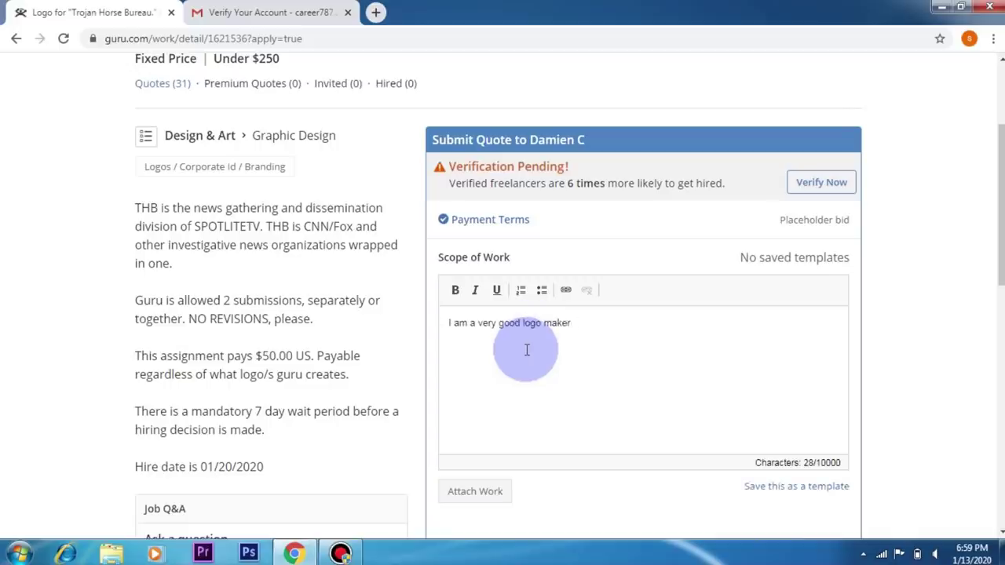
{"action": "type", "text": ". You can trust me with your Logo Design. I shall create a world class design for you."}
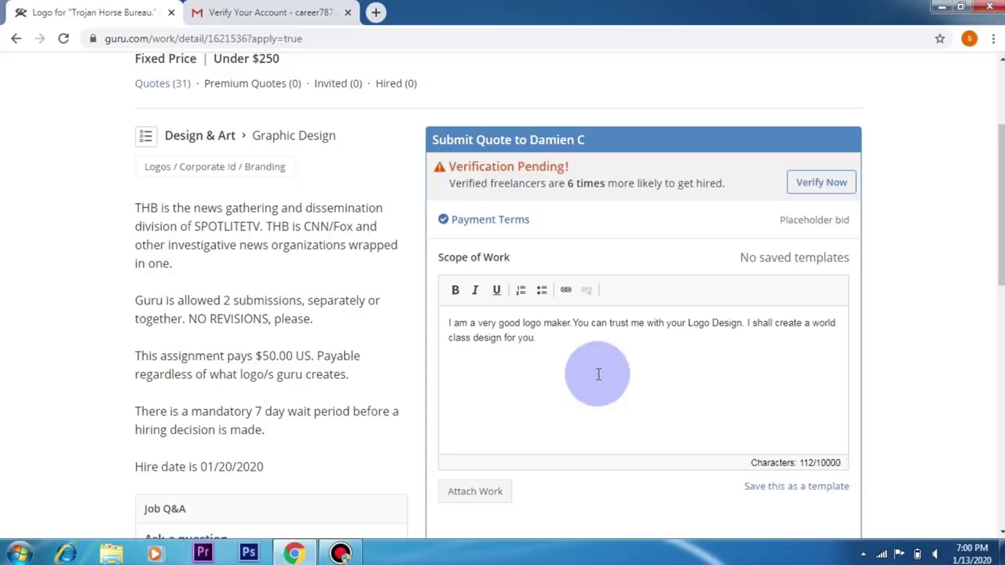
{"action": "scroll", "coordinate": [589, 348], "scroll_direction": "down", "scroll_amount": 1}
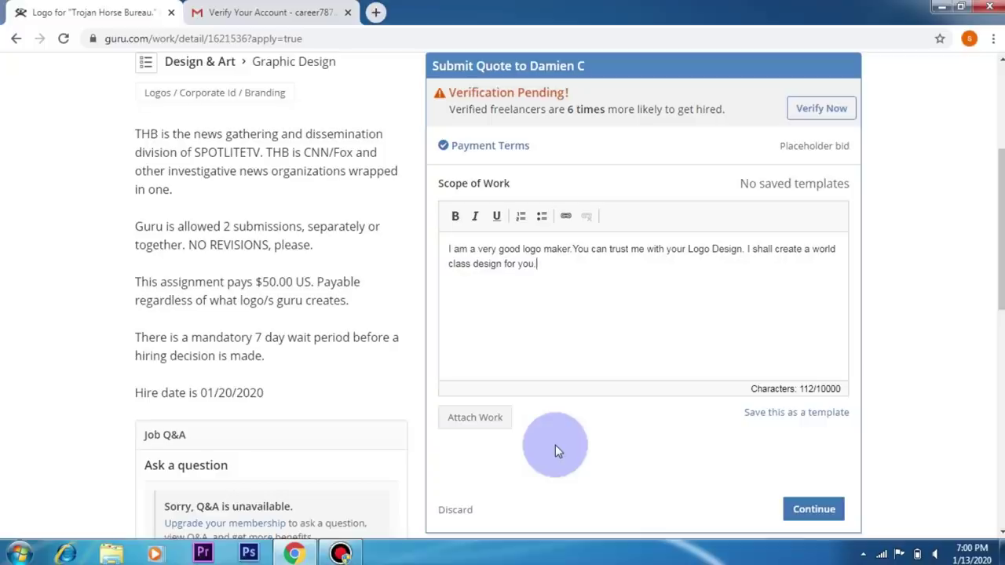
{"action": "scroll", "coordinate": [480, 351], "scroll_direction": "down", "scroll_amount": 1}
{"action": "type", "text": "."}
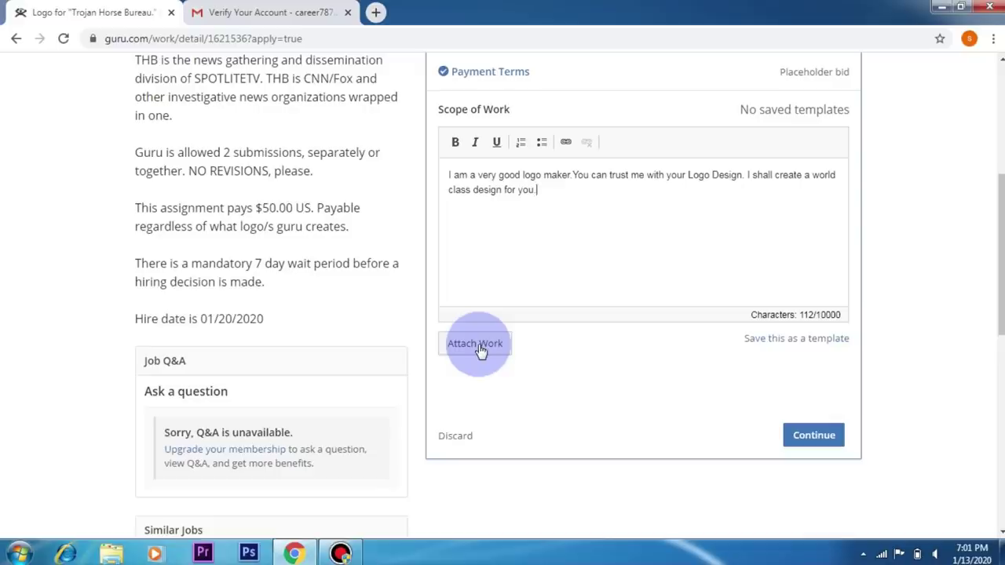
{"action": "key", "text": "BackSpace"}
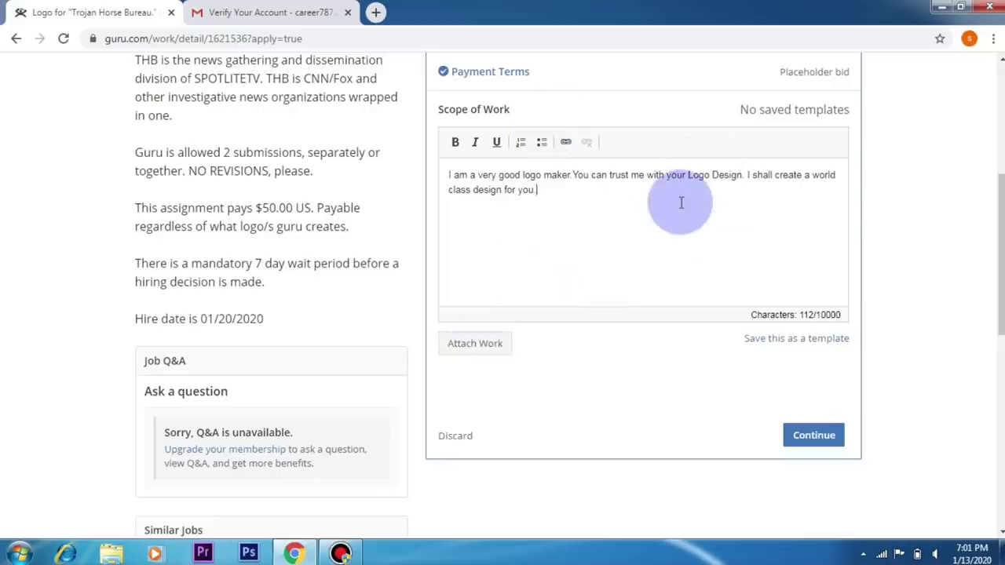
{"action": "key", "text": "BackSpace"}
{"action": "type", "text": "."}
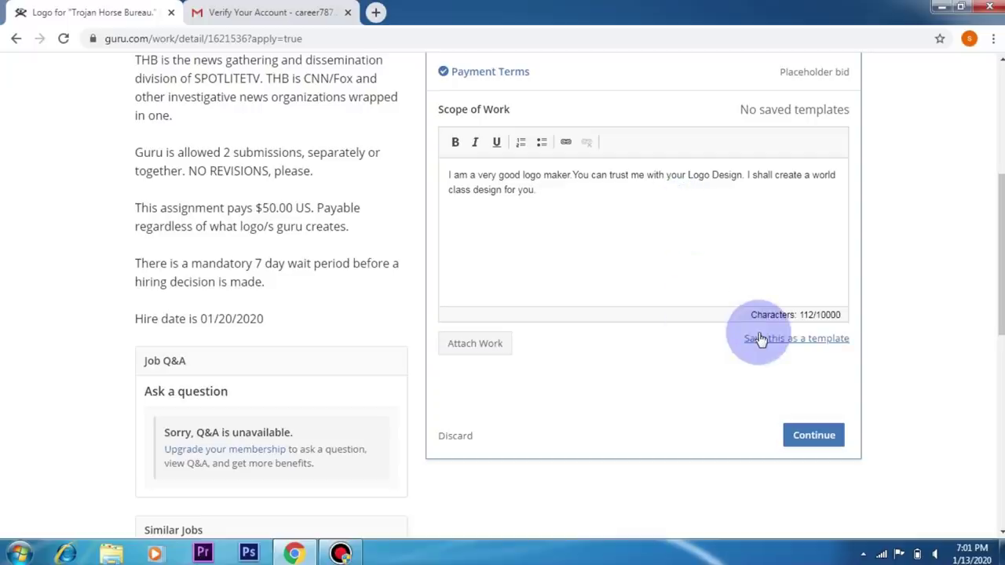
- Begin attaching a sample work file to the quote
{"action": "scroll", "coordinate": [760, 338], "scroll_direction": "up", "scroll_amount": 4}
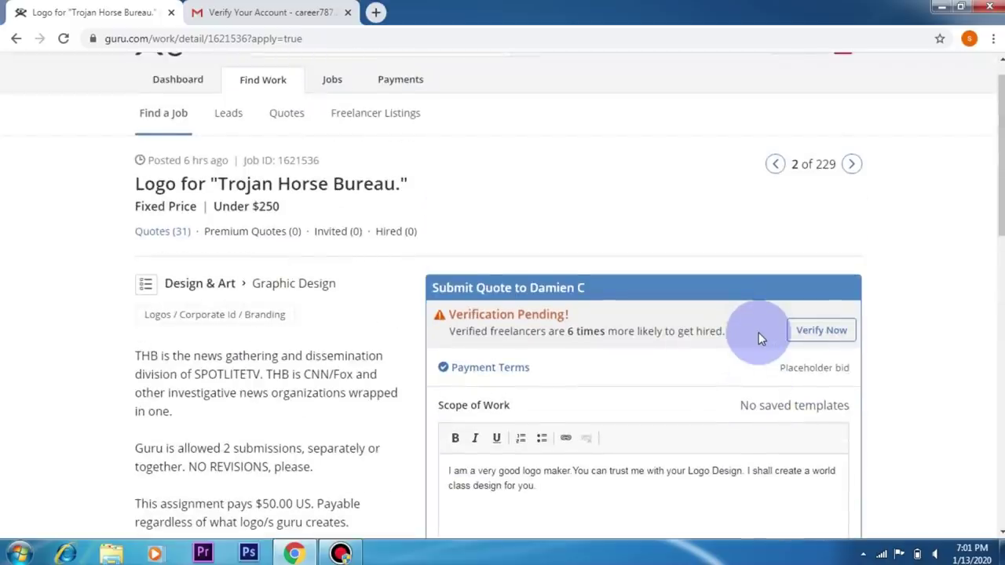
{"action": "scroll", "coordinate": [758, 332], "scroll_direction": "down", "scroll_amount": 2}
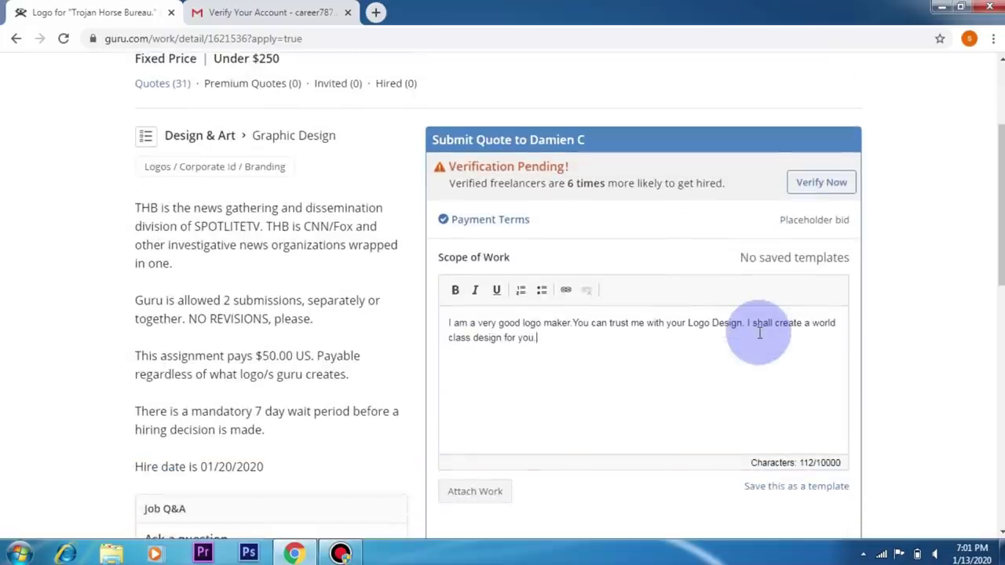
{"action": "scroll", "coordinate": [759, 334], "scroll_direction": "down", "scroll_amount": 1}
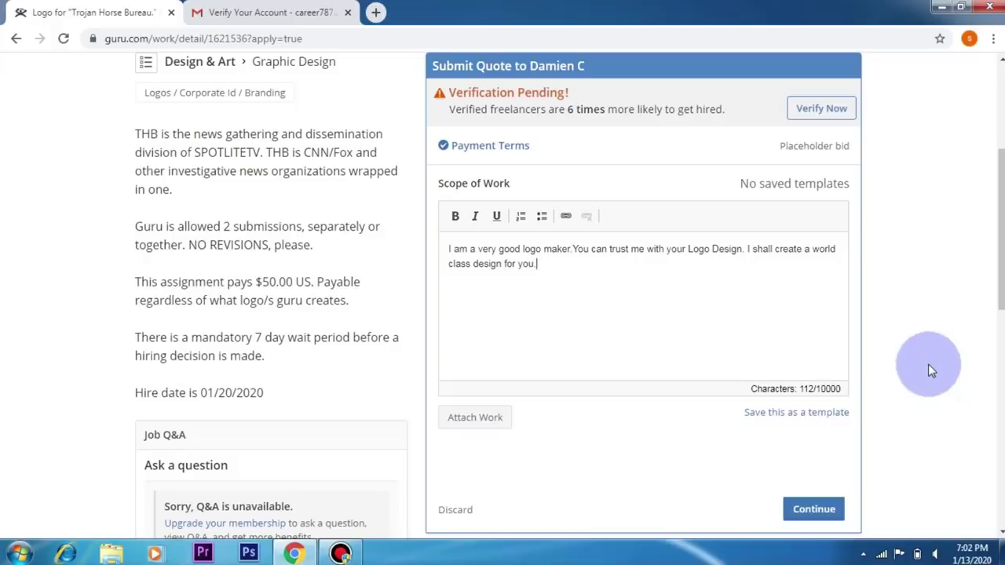
{"action": "left_click", "coordinate": [474, 430]}
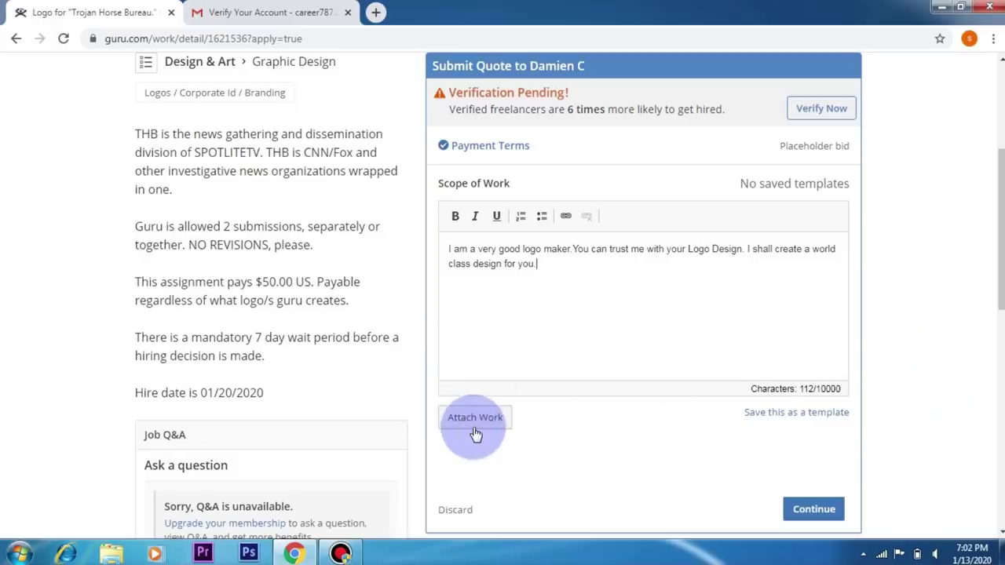
{"action": "scroll", "coordinate": [274, 190], "scroll_direction": "up", "scroll_amount": 3}
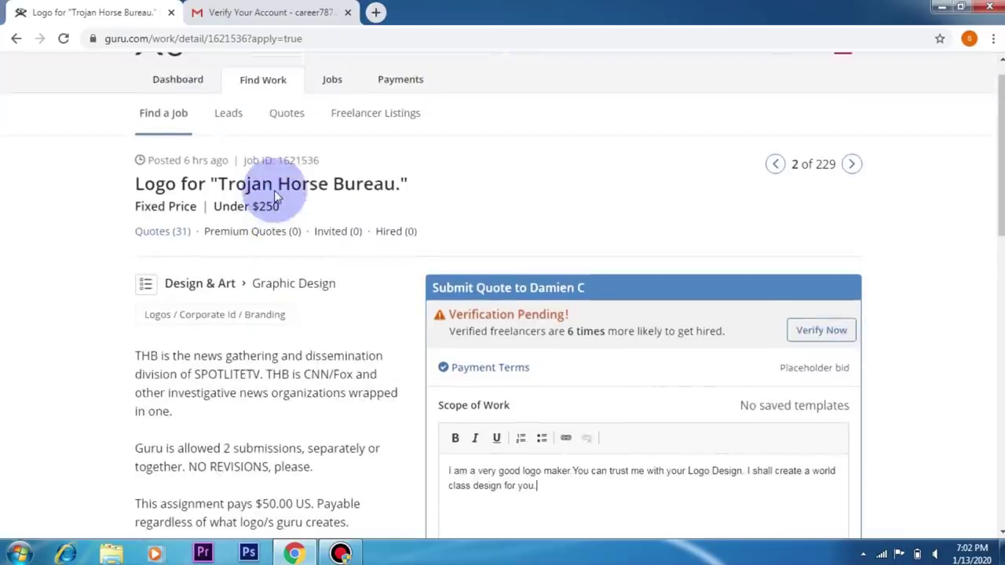
{"action": "scroll", "coordinate": [354, 249], "scroll_direction": "down", "scroll_amount": 3}
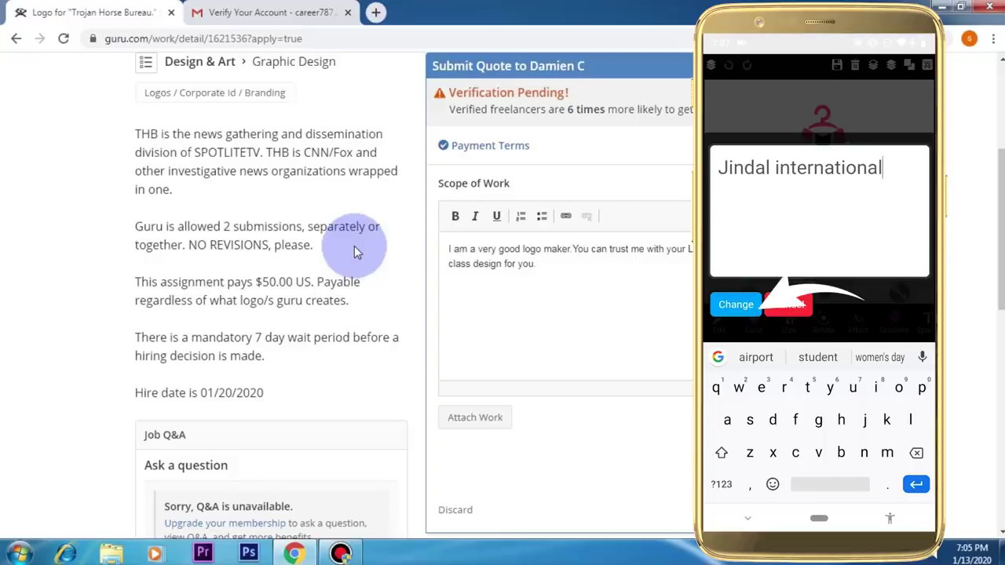
- Replace the final period at the end of the scope-of-work message
{"action": "key", "text": "BackSpace"}
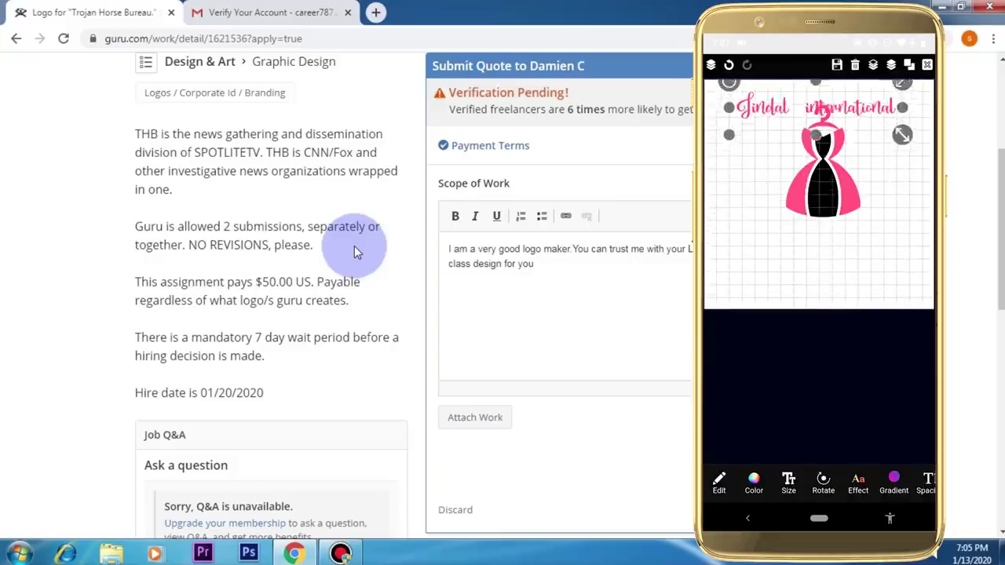
{"action": "type", "text": "."}
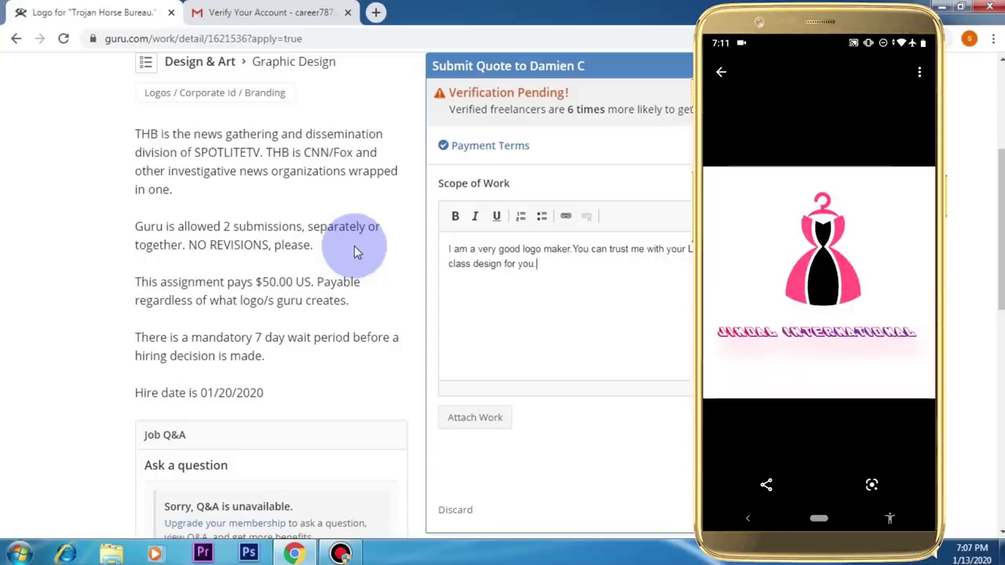
- Leave the scope-of-work message without an extra trailing period
{"action": "type", "text": "."}
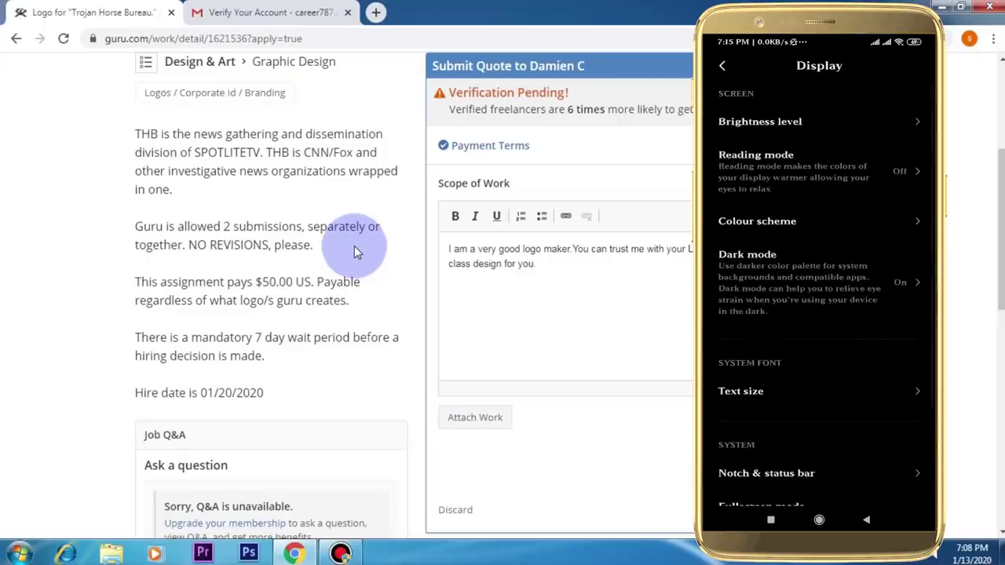
{"action": "key", "text": "BackSpace"}
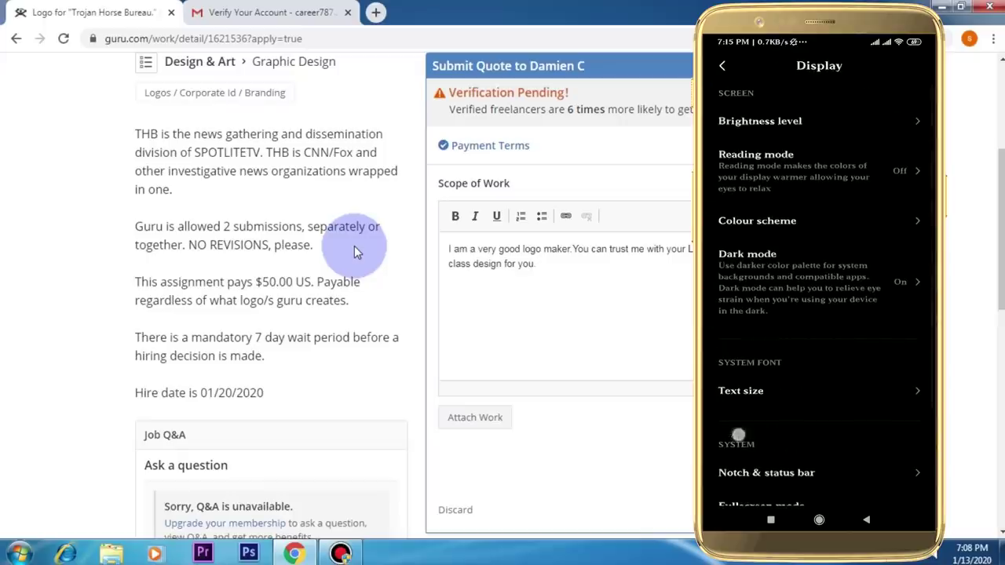
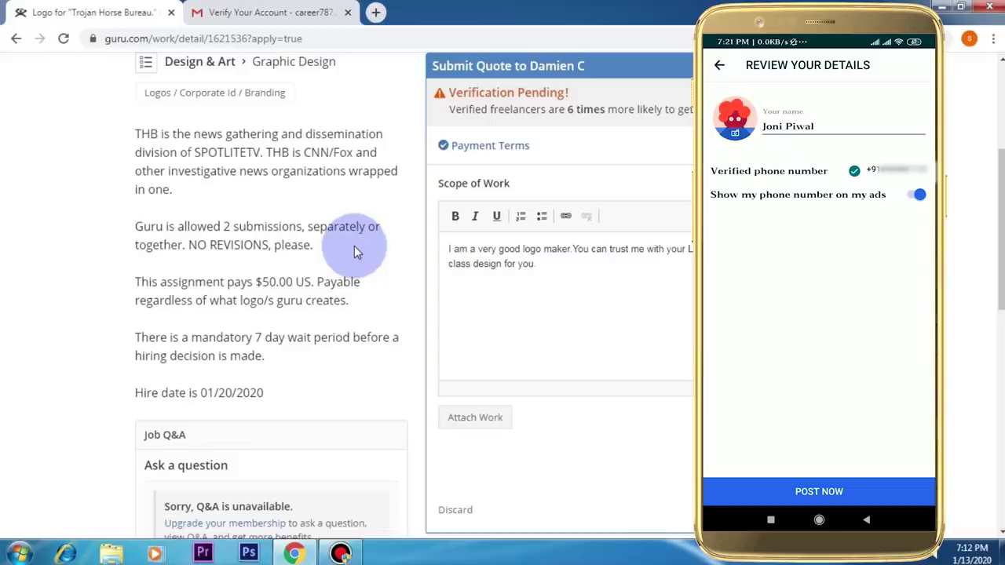
- Remove the stray period from the end of the scope-of-work message
{"action": "type", "text": "."}
{"action": "key", "text": "BackSpace"}
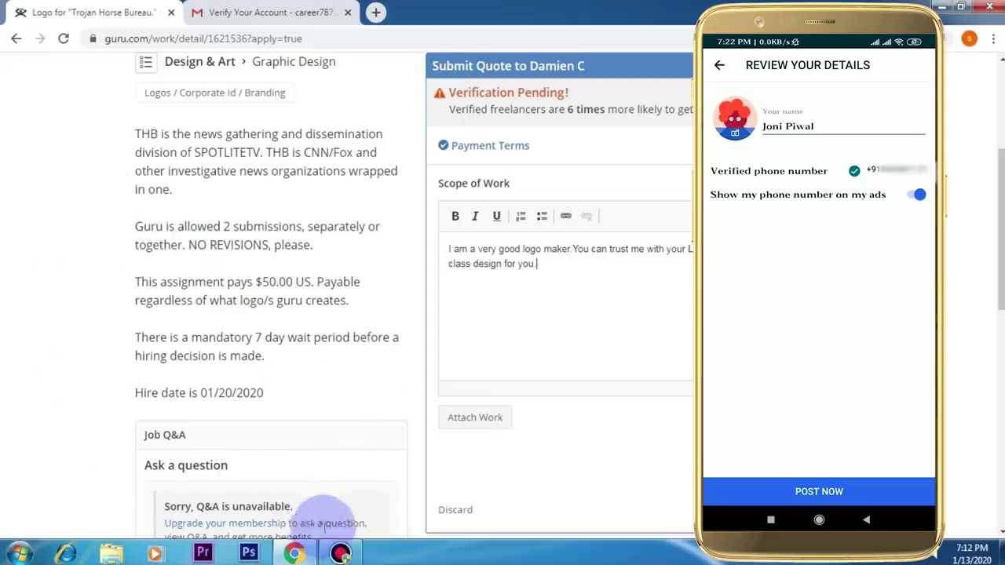
{"action": "mouse_move", "coordinate": [340, 553]}
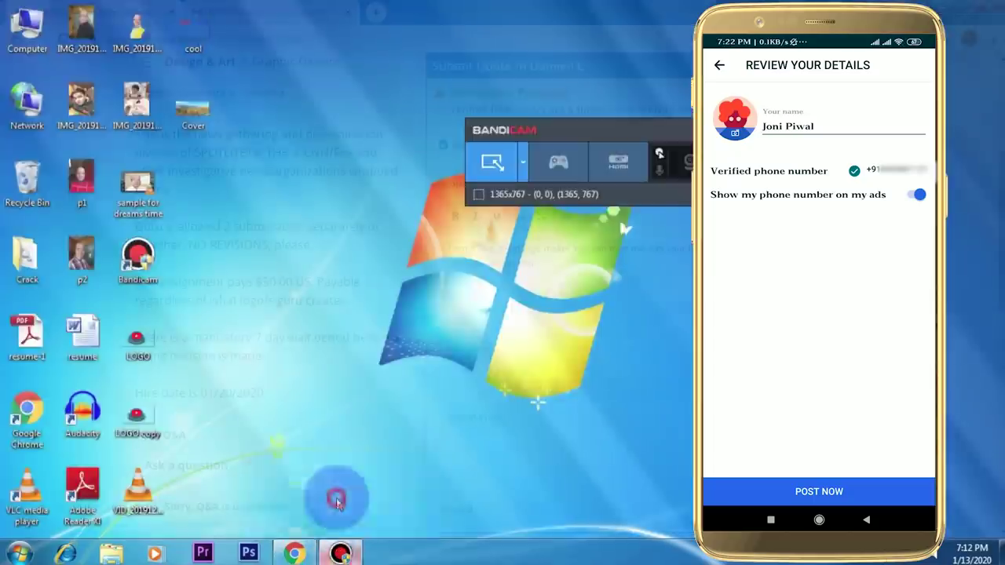
{"action": "left_click", "coordinate": [337, 502]}
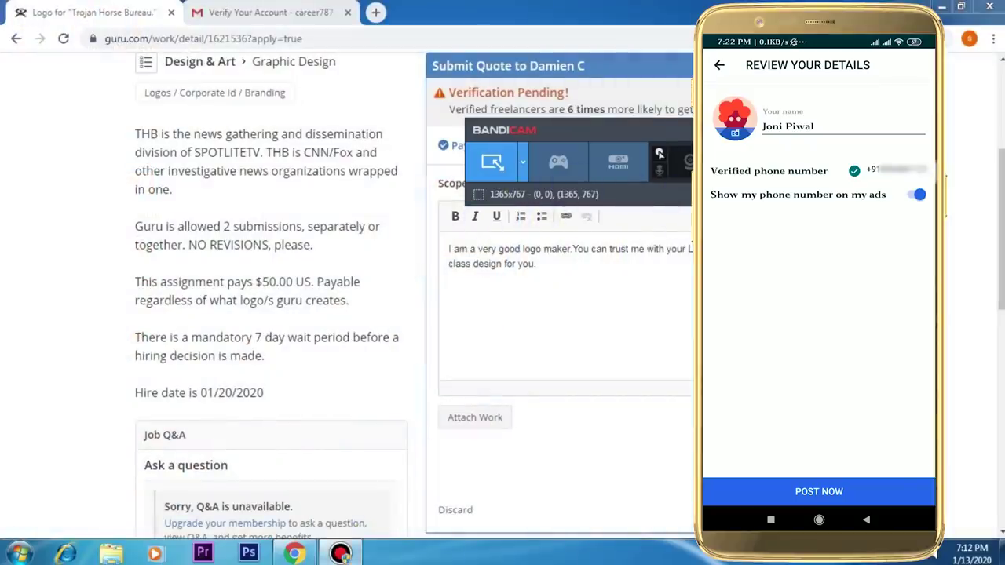
{"action": "left_click", "coordinate": [628, 322]}
{"action": "left_click", "coordinate": [623, 287]}
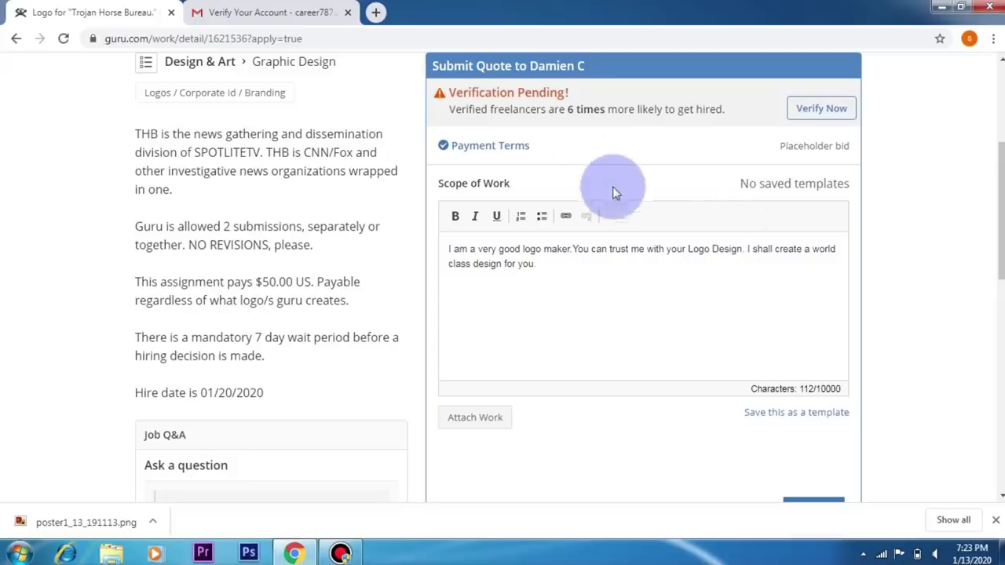
{"action": "scroll", "coordinate": [486, 369], "scroll_direction": "up", "scroll_amount": 2}
{"action": "scroll", "coordinate": [488, 369], "scroll_direction": "down", "scroll_amount": 2}
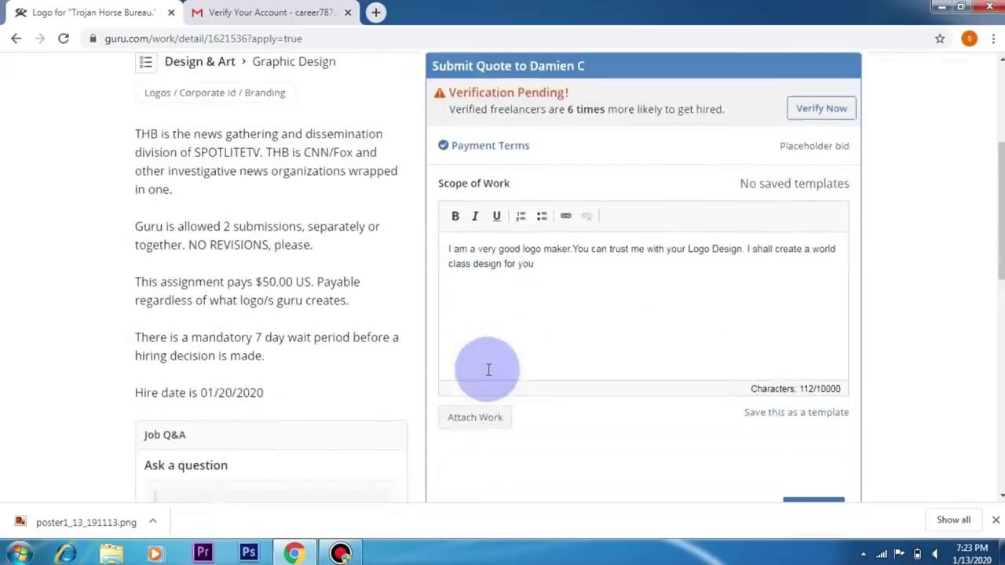
- Upload poster1_13_191113.png from the computer as the quote's work attachment
{"action": "left_click", "coordinate": [481, 420]}
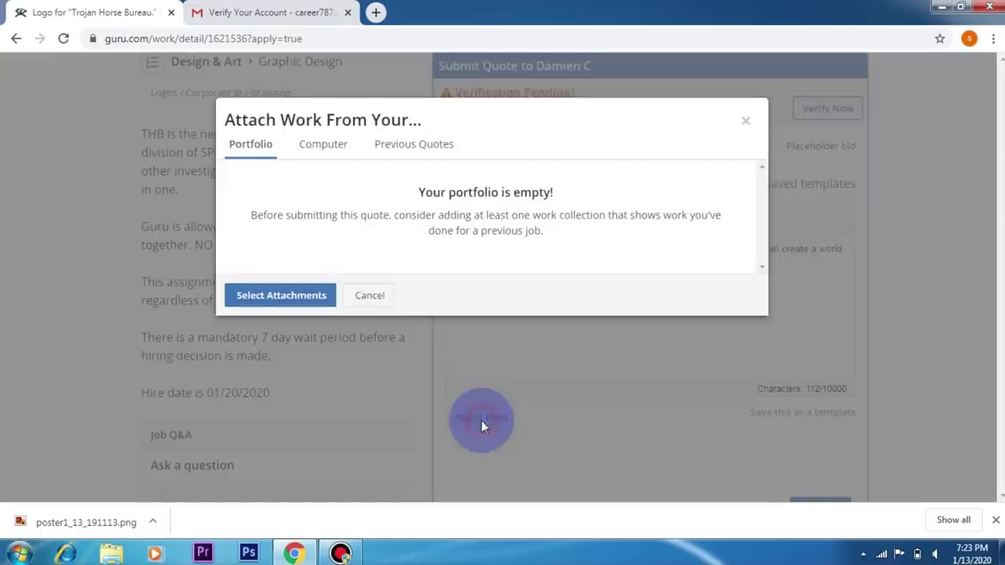
{"action": "left_click", "coordinate": [334, 149]}
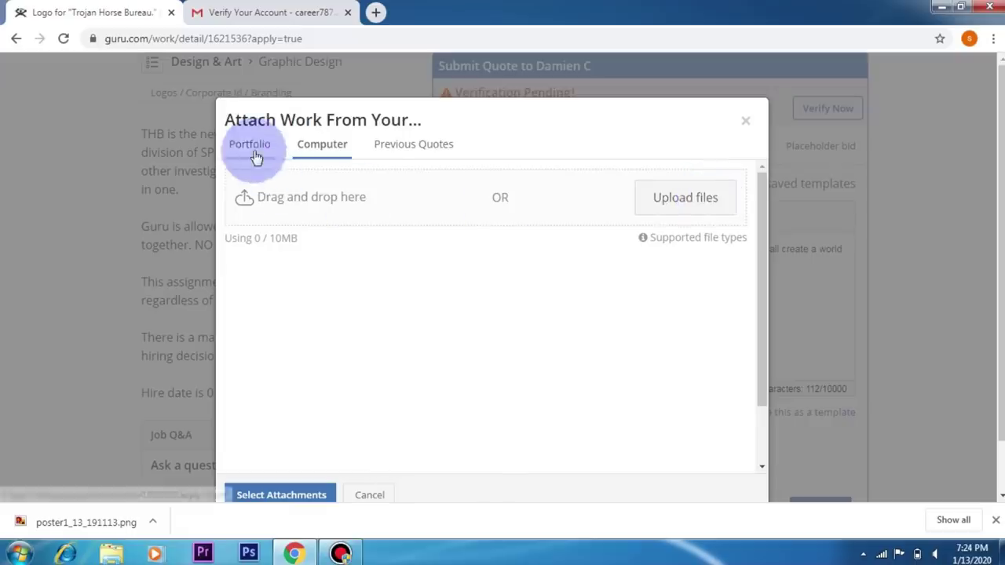
{"action": "left_click", "coordinate": [319, 159]}
{"action": "left_click", "coordinate": [683, 202]}
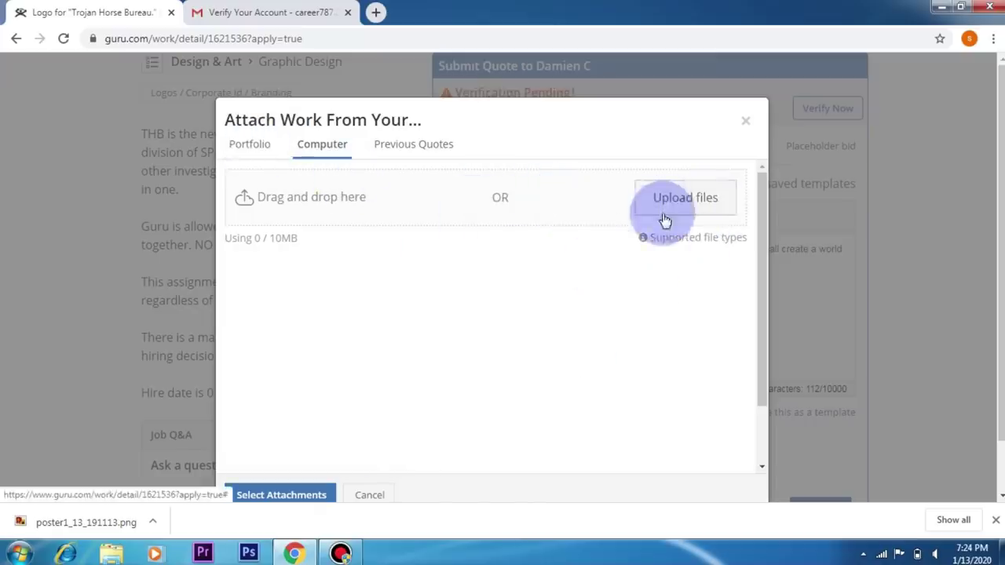
{"action": "left_click", "coordinate": [690, 198]}
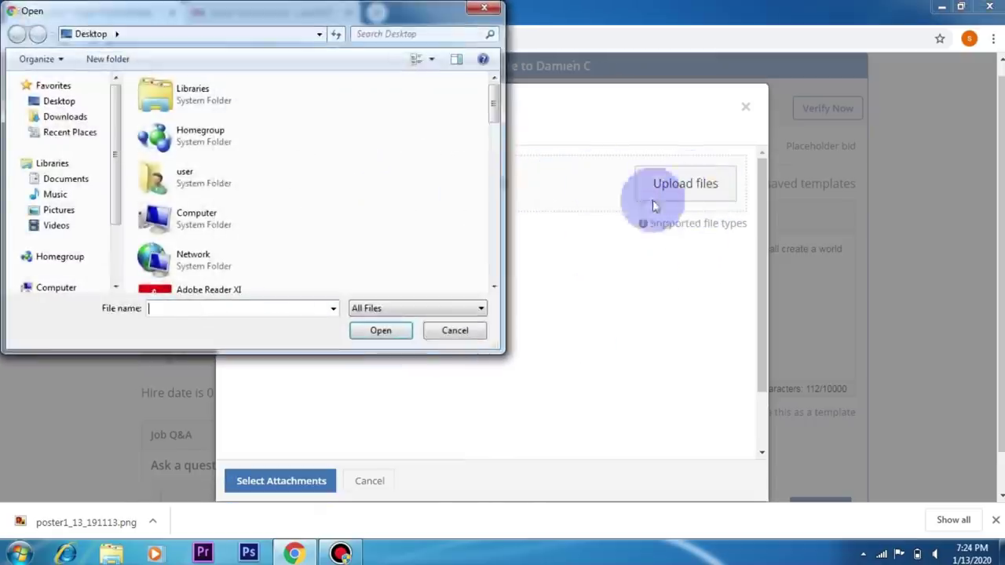
{"action": "left_click_drag", "start_coordinate": [491, 105], "coordinate": [480, 255]}
{"action": "left_click", "coordinate": [161, 148]}
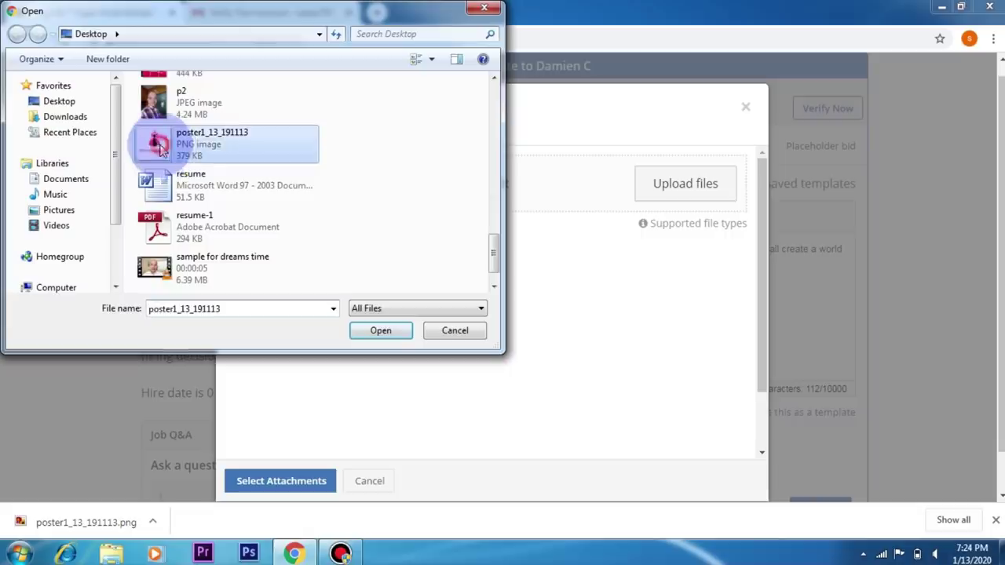
{"action": "left_click", "coordinate": [387, 334]}
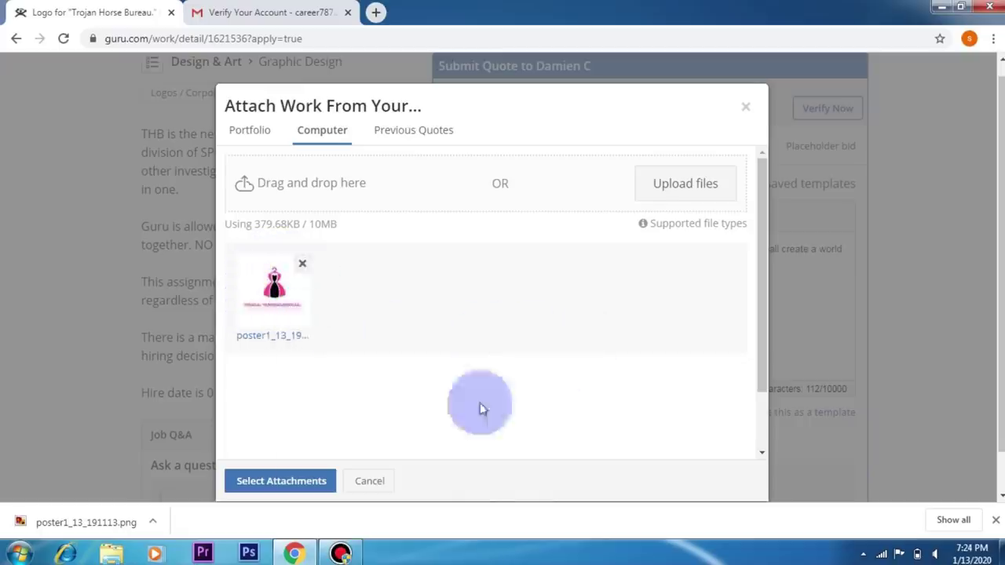
- Add the uploaded logo image to the quote's attachments and review the form
{"action": "left_click", "coordinate": [318, 482]}
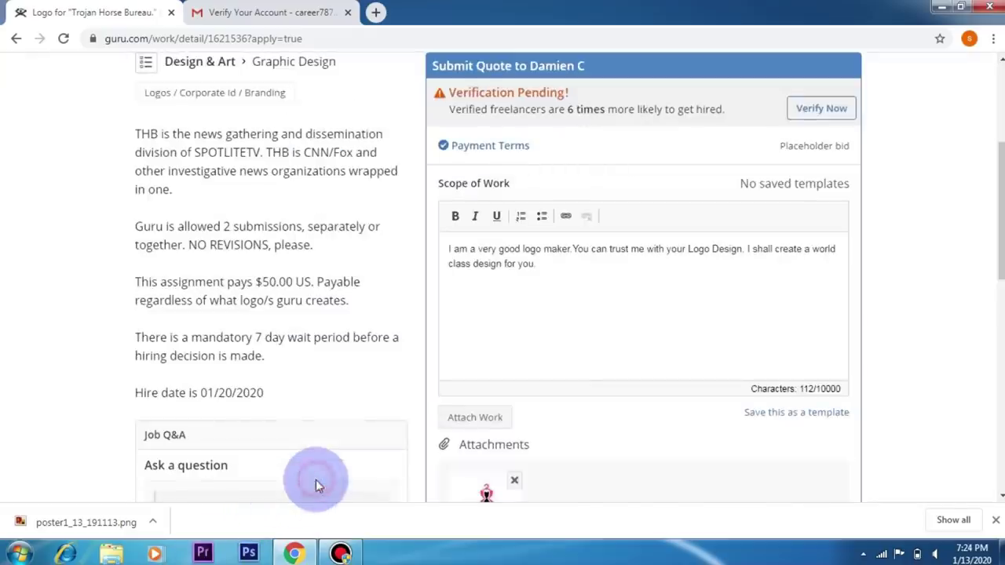
{"action": "scroll", "coordinate": [587, 423], "scroll_direction": "down", "scroll_amount": 2}
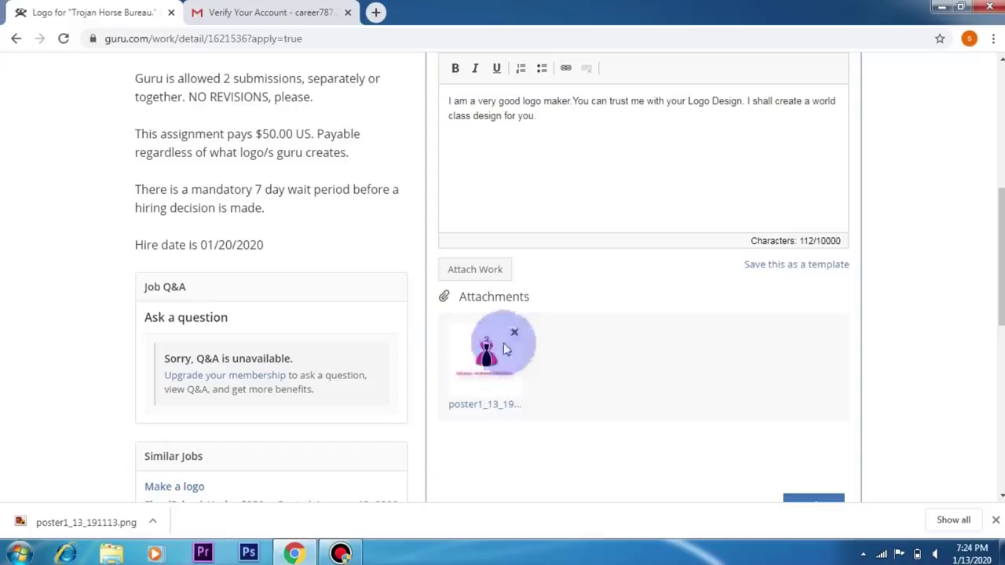
{"action": "scroll", "coordinate": [572, 265], "scroll_direction": "up", "scroll_amount": 4}
{"action": "scroll", "coordinate": [825, 442], "scroll_direction": "down", "scroll_amount": 6}
{"action": "scroll", "coordinate": [785, 357], "scroll_direction": "up", "scroll_amount": 3}
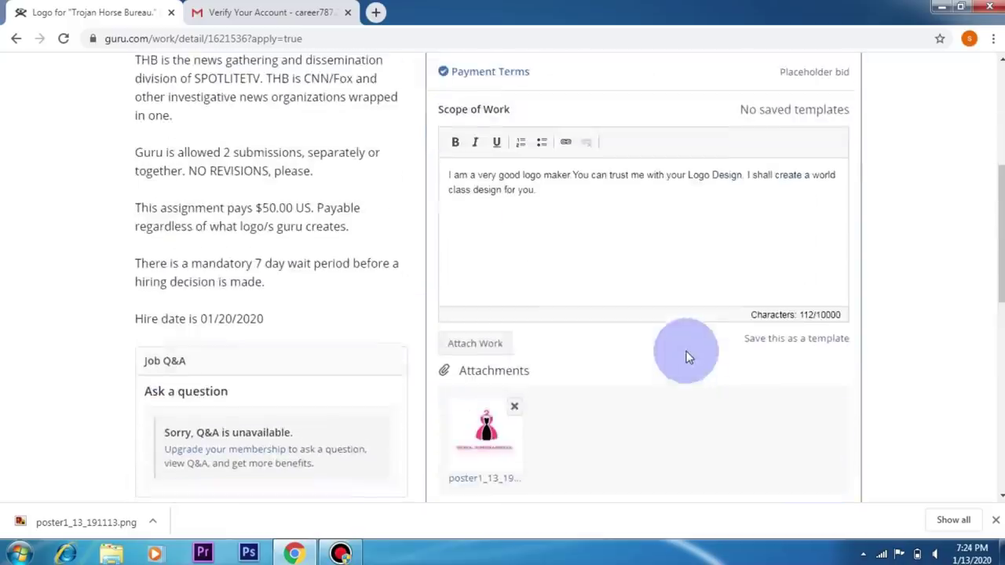
{"action": "scroll", "coordinate": [576, 382], "scroll_direction": "up", "scroll_amount": 2}
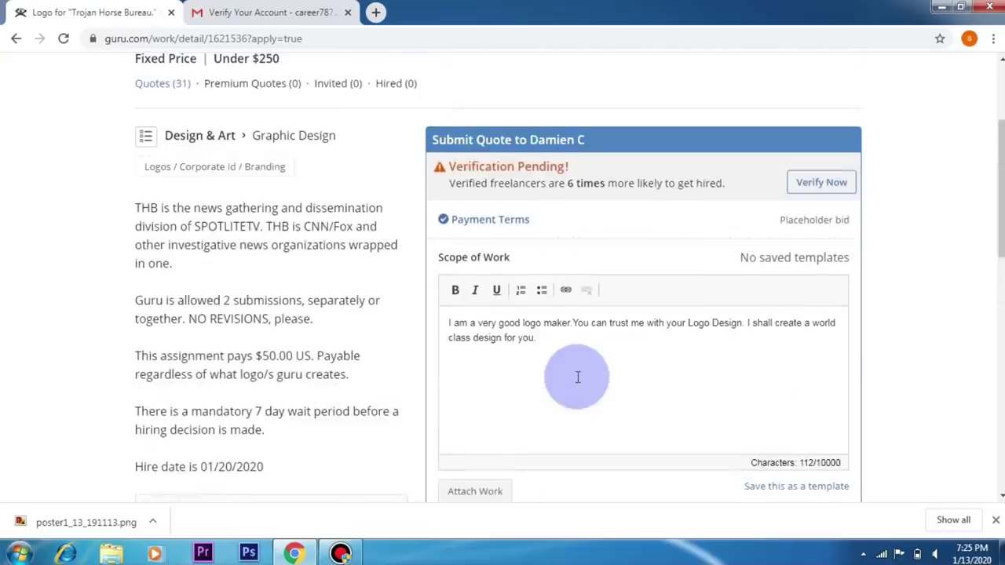
{"action": "scroll", "coordinate": [577, 376], "scroll_direction": "up", "scroll_amount": 2}
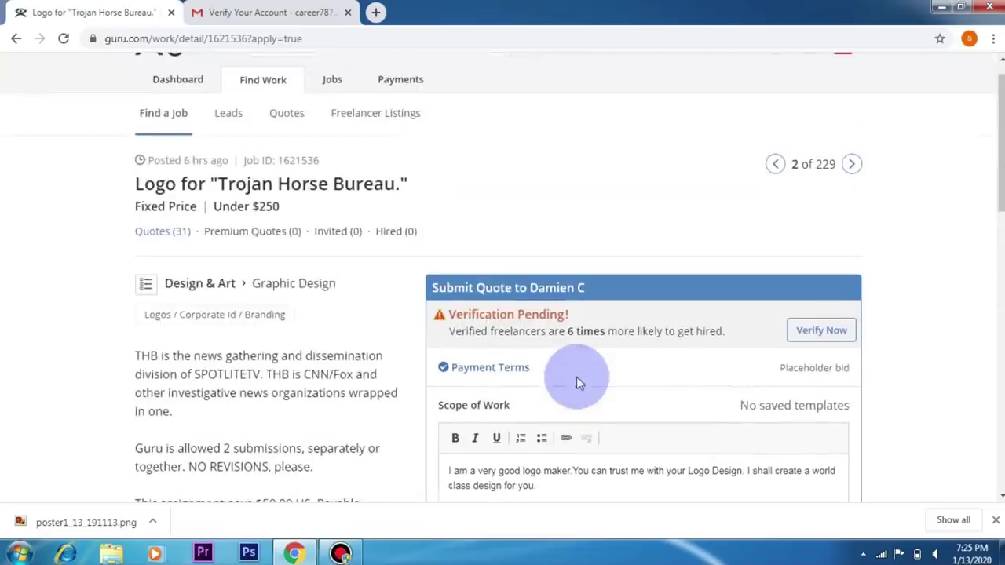
- Continue to the final quote options and submit the quote to the client
{"action": "scroll", "coordinate": [372, 285], "scroll_direction": "down", "scroll_amount": 4}
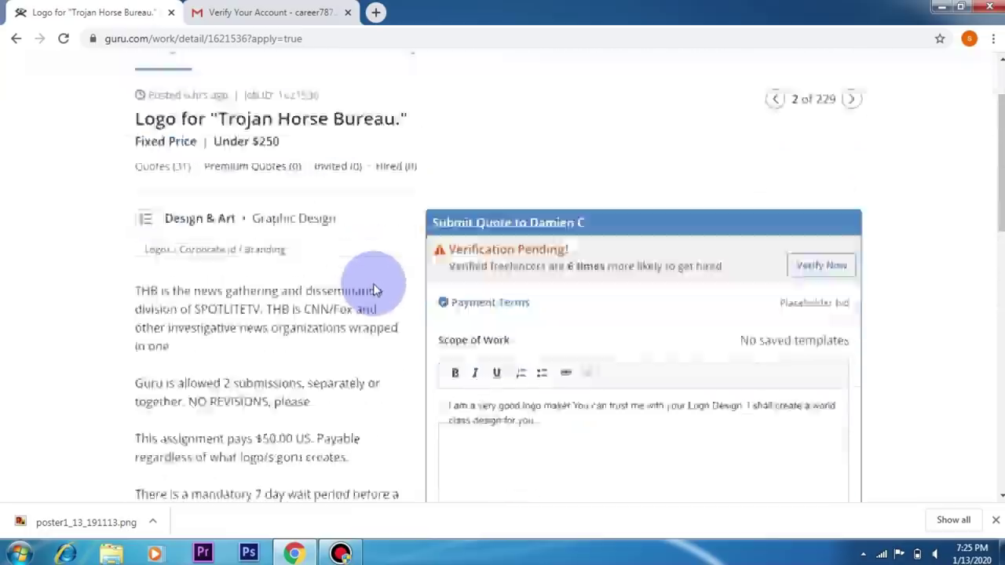
{"action": "scroll", "coordinate": [374, 287], "scroll_direction": "down", "scroll_amount": 1}
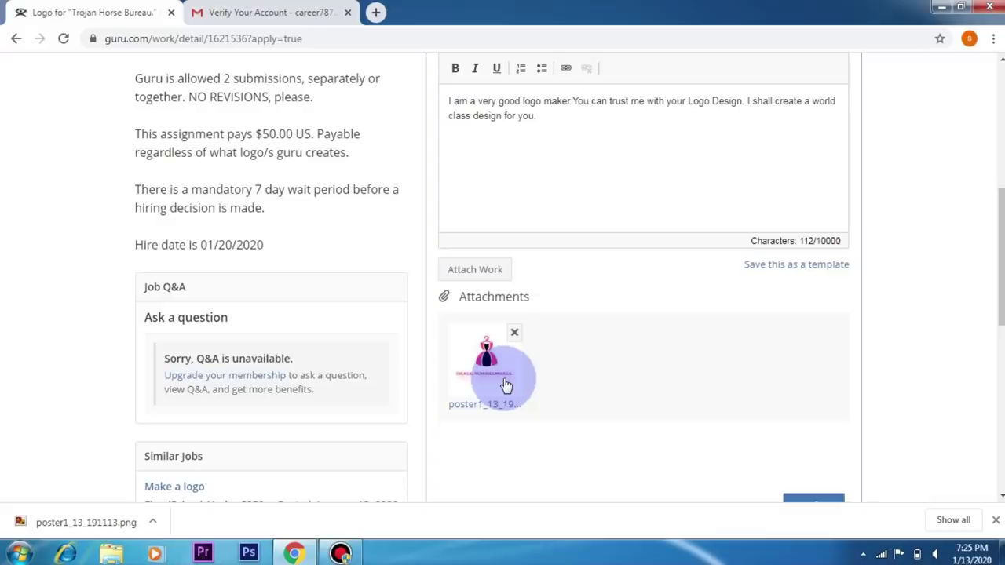
{"action": "scroll", "coordinate": [876, 367], "scroll_direction": "down", "scroll_amount": 2}
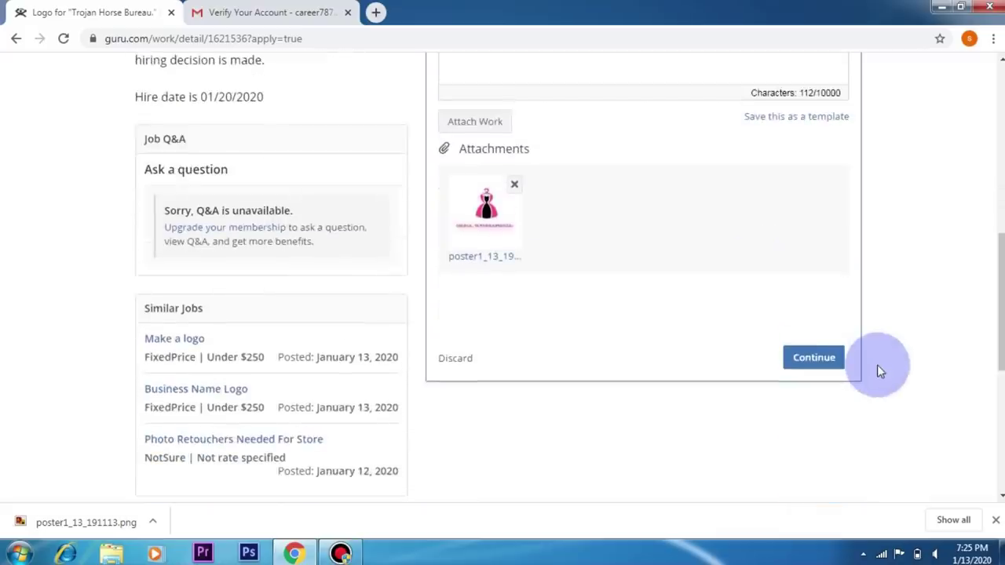
{"action": "scroll", "coordinate": [877, 365], "scroll_direction": "up", "scroll_amount": 6}
{"action": "scroll", "coordinate": [876, 365], "scroll_direction": "down", "scroll_amount": 6}
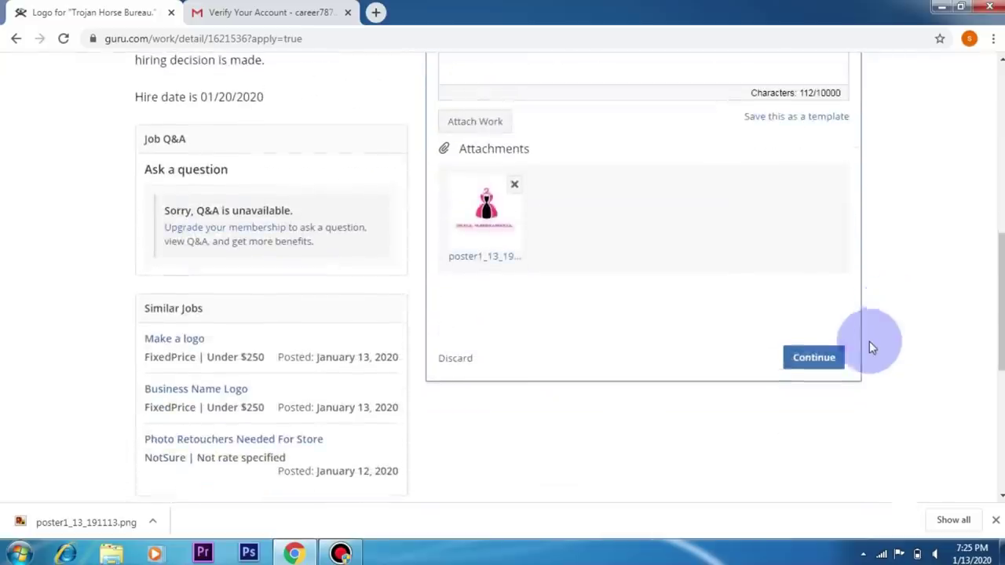
{"action": "left_click", "coordinate": [814, 359]}
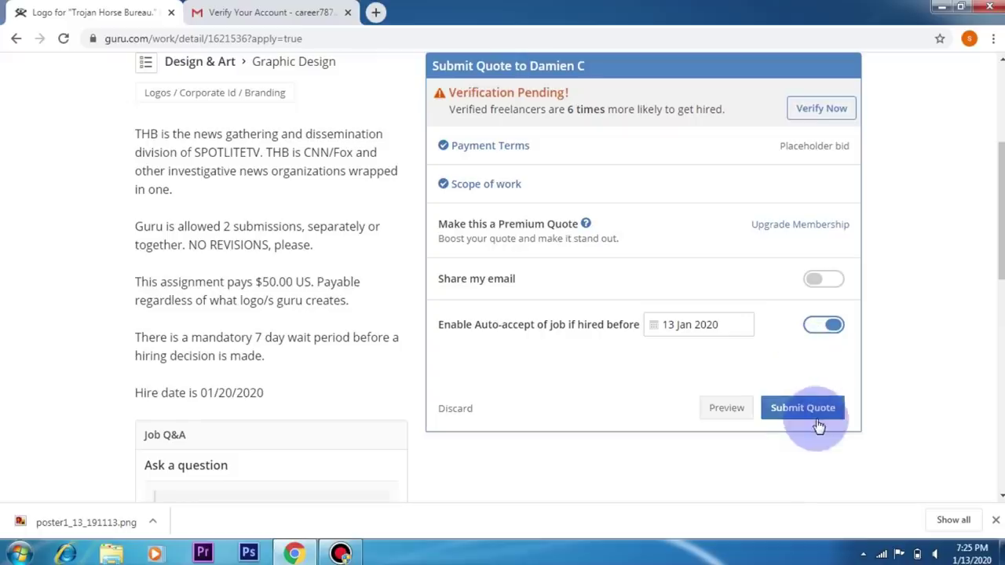
{"action": "left_click", "coordinate": [814, 412]}
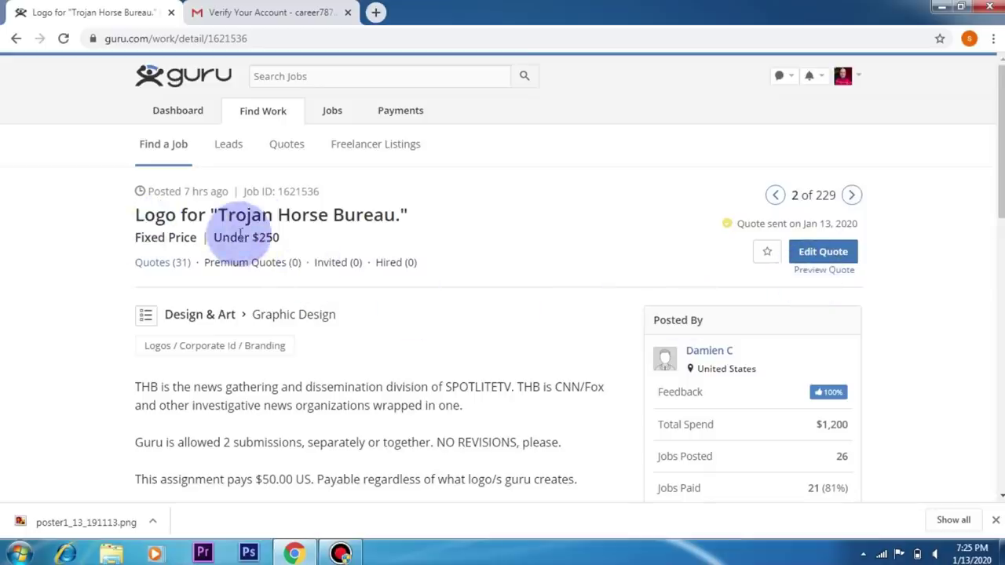
- Preview the sent quote's message and poster1_13_191113.png attachment, then close the preview
{"action": "left_click", "coordinate": [809, 270]}
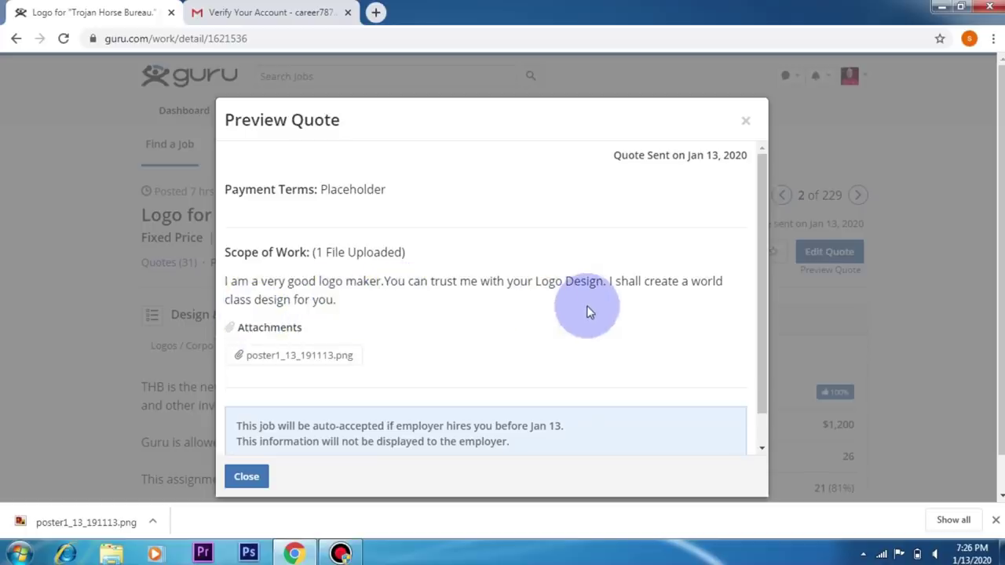
{"action": "scroll", "coordinate": [587, 305], "scroll_direction": "down", "scroll_amount": 1}
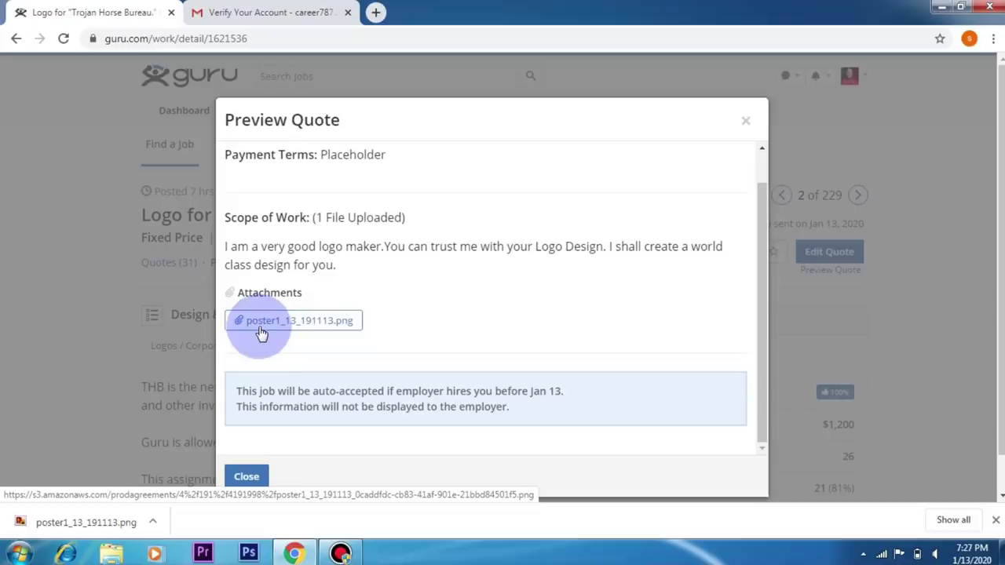
{"action": "left_click", "coordinate": [748, 124]}
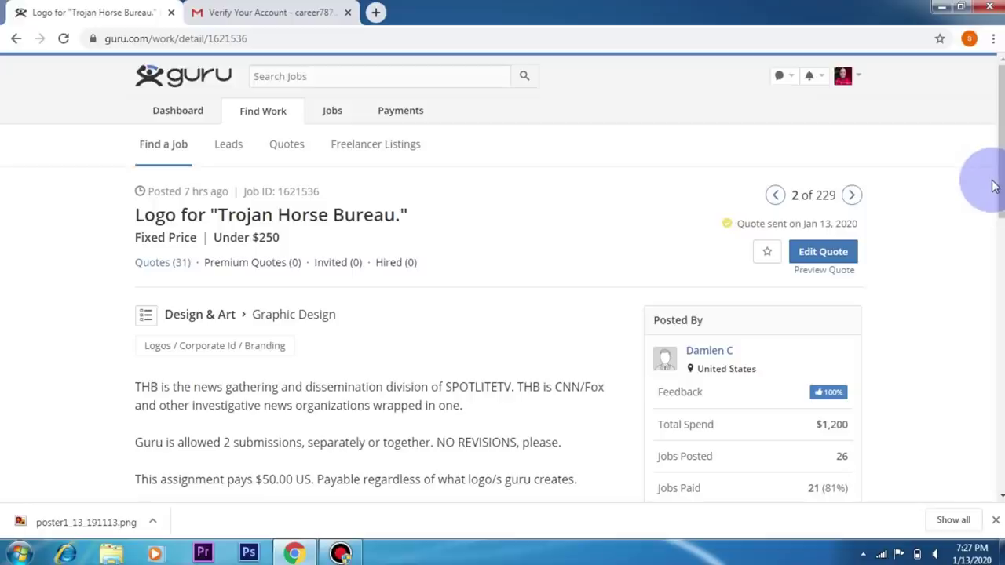
- Start adding a PayPal account under Payments Transfer Methods, going to the Account Holder Name and Phone fields
{"action": "left_click", "coordinate": [405, 111]}
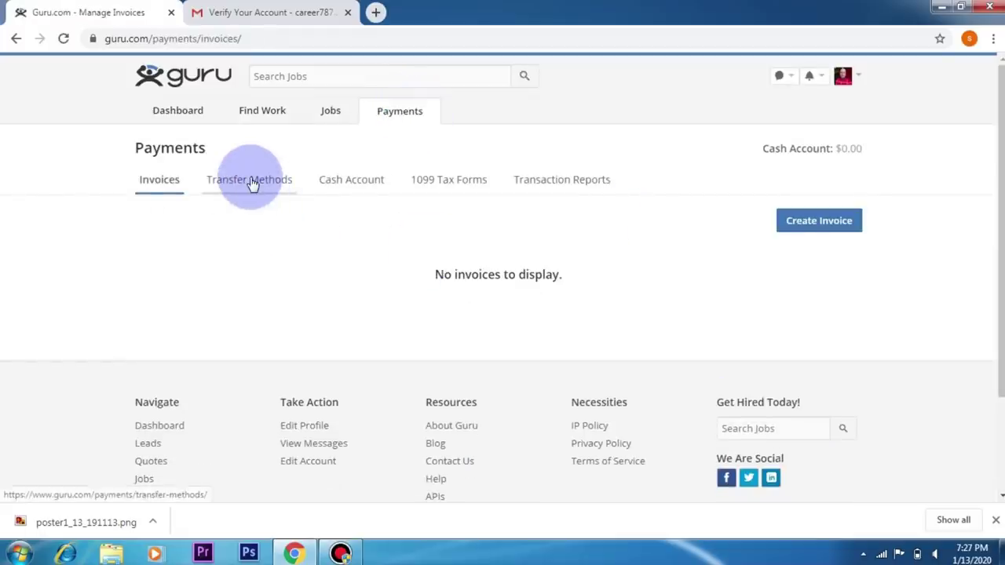
{"action": "left_click", "coordinate": [251, 180]}
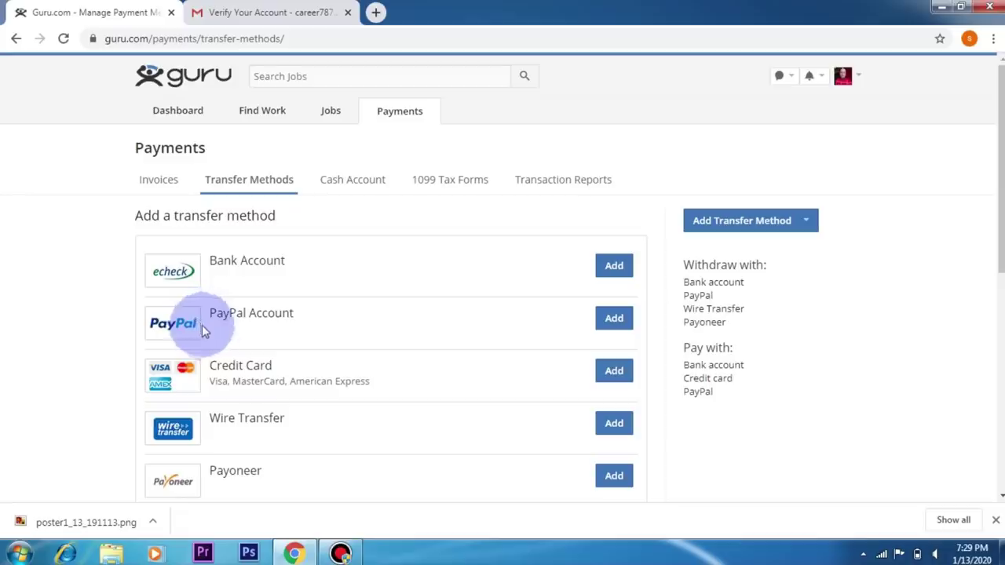
{"action": "left_click", "coordinate": [615, 320]}
{"action": "left_click", "coordinate": [346, 211]}
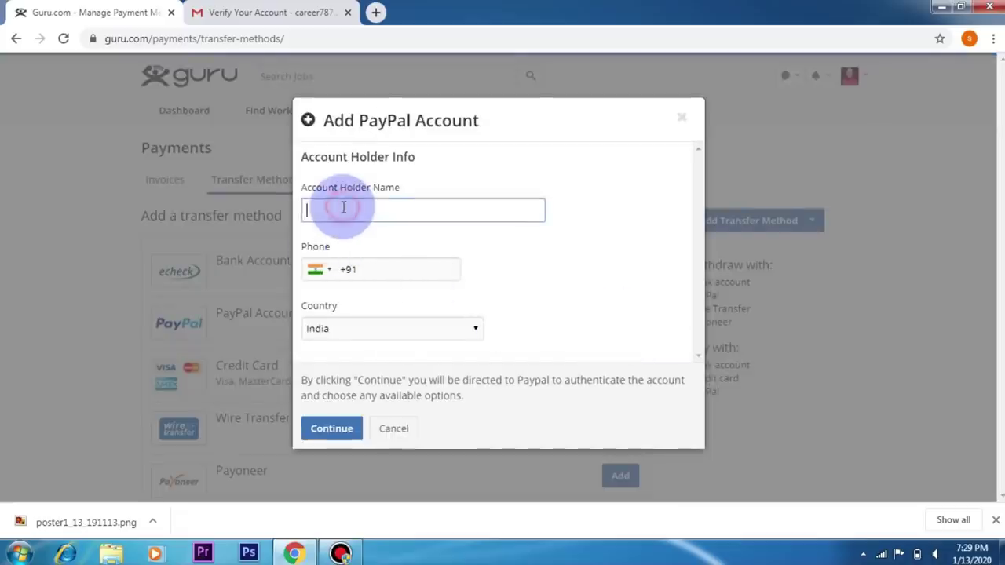
{"action": "left_click", "coordinate": [392, 273]}
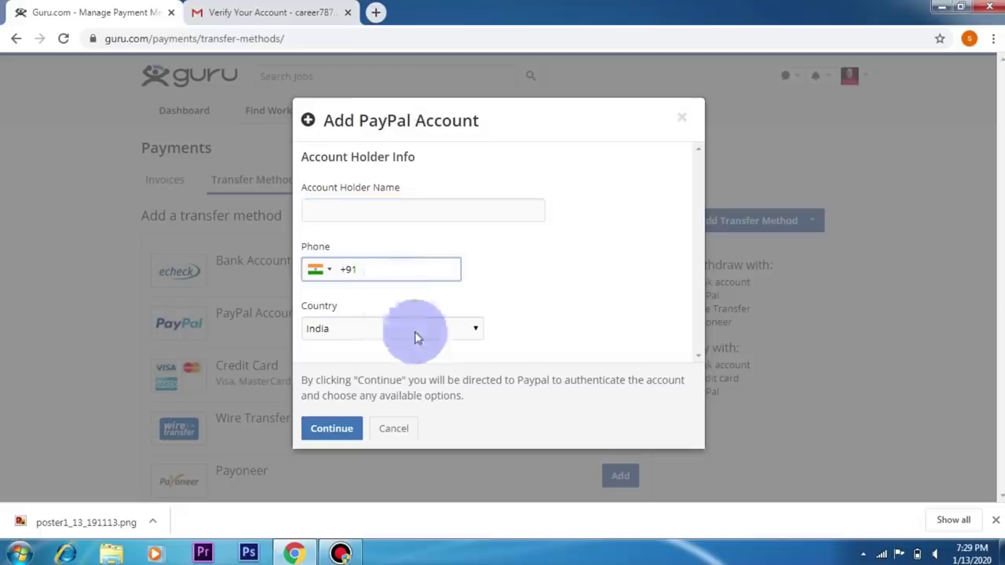